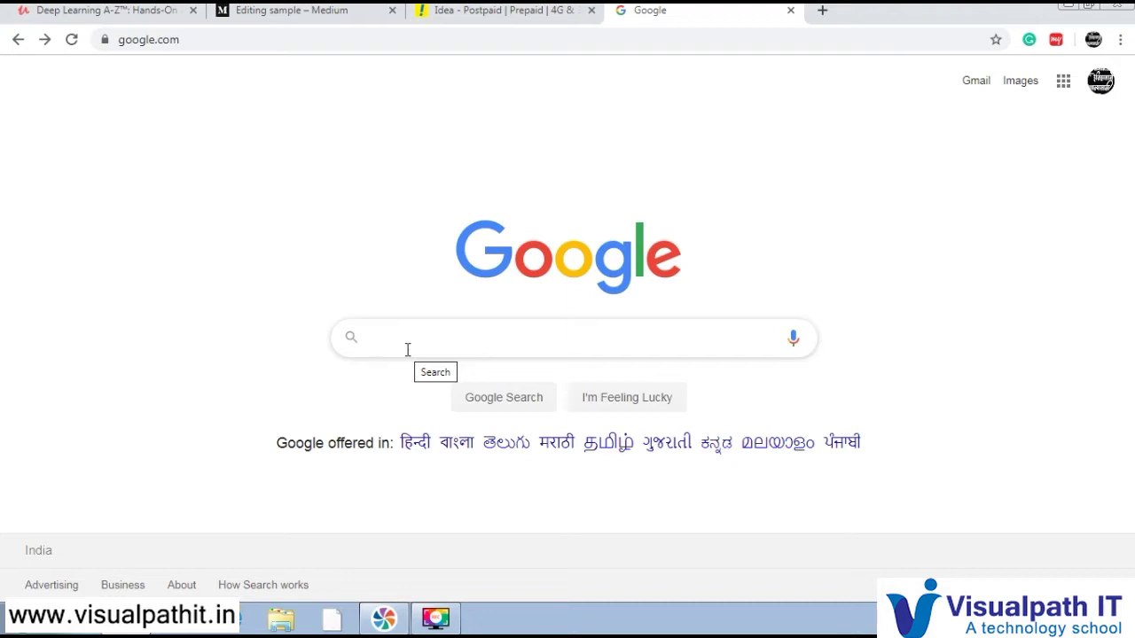
Search Google for "anaconda python" and open the Anaconda Python/R Distribution download page
{"action": "type", "text": "ana"}
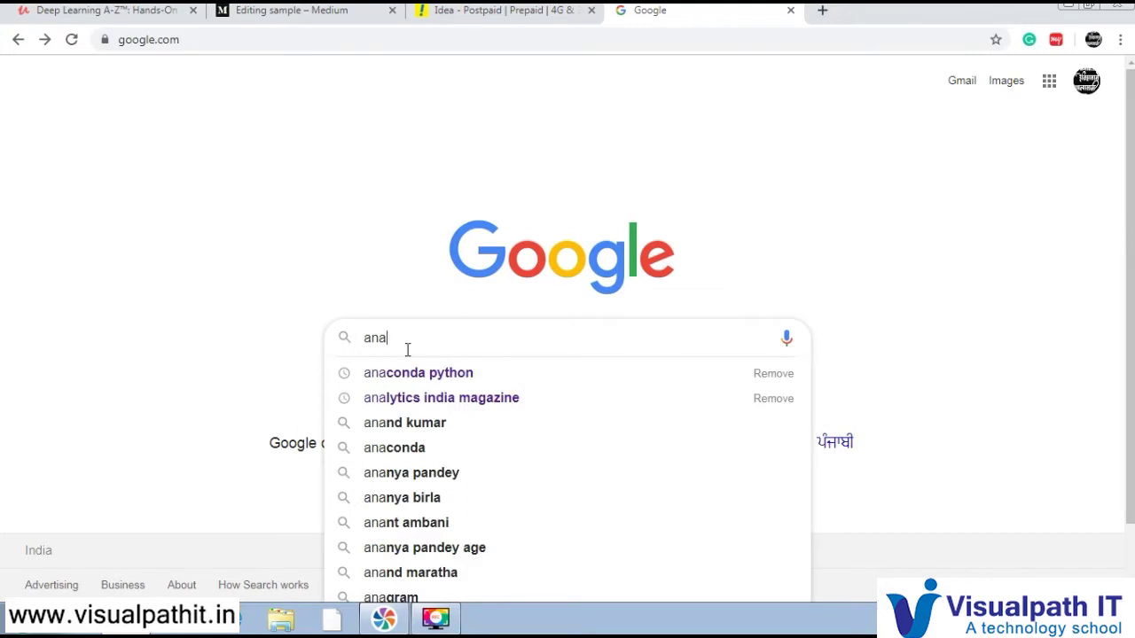
{"action": "type", "text": "co"}
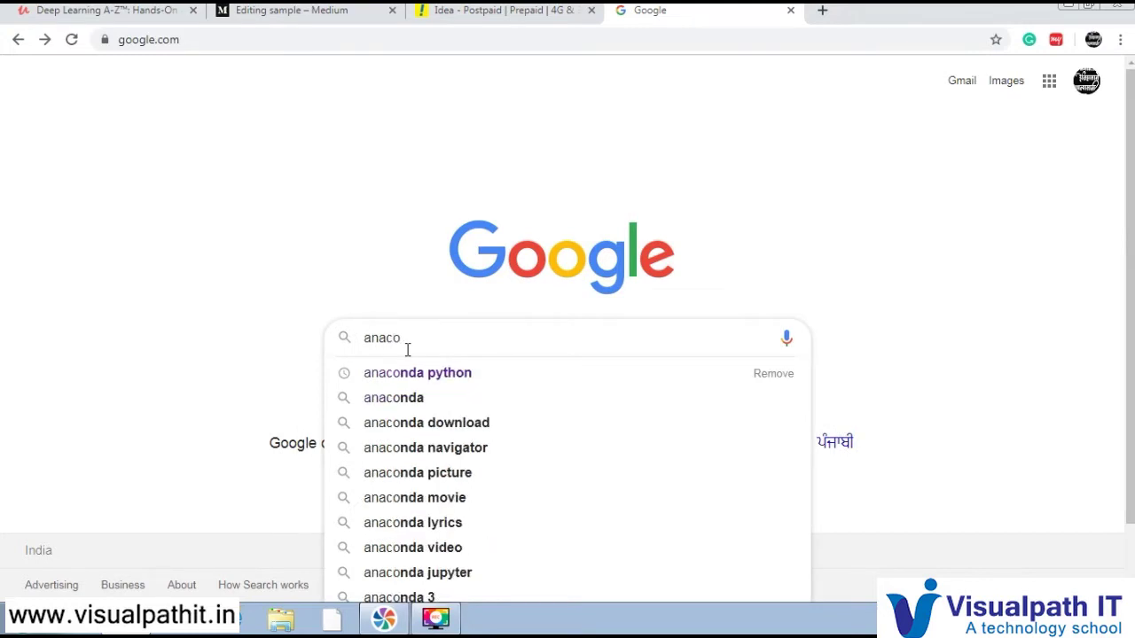
{"action": "left_click", "coordinate": [451, 376]}
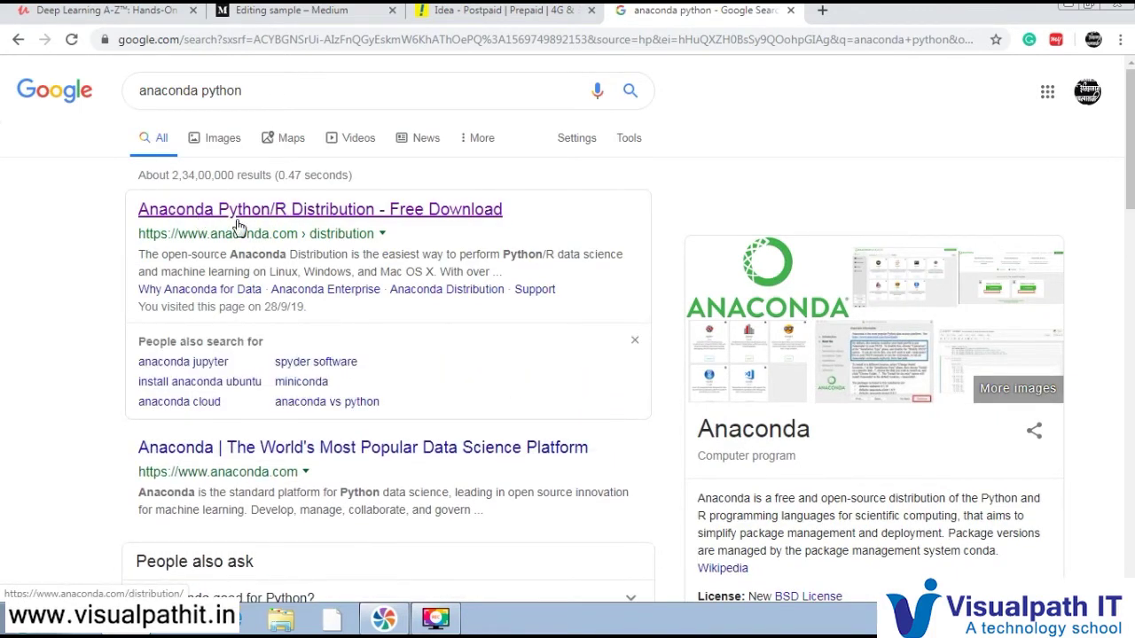
{"action": "left_click", "coordinate": [295, 212]}
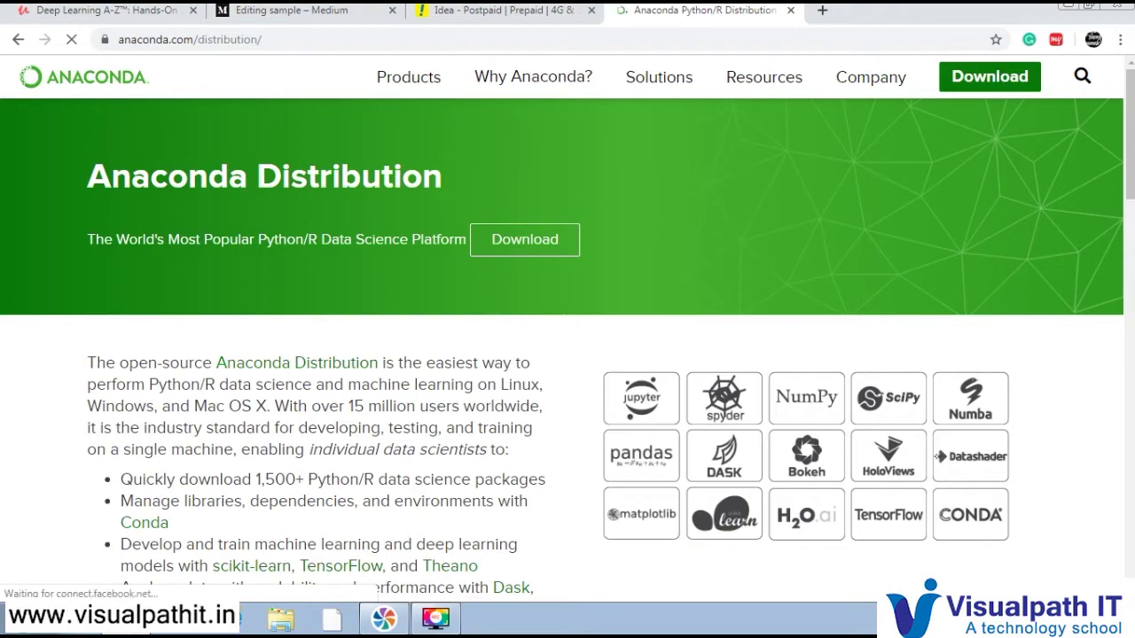
Download the 64-Bit Graphical Installer of the Python 3.7 version of Anaconda 2019.07 for Windows
{"action": "left_click_drag", "start_coordinate": [1133, 135], "coordinate": [1133, 277]}
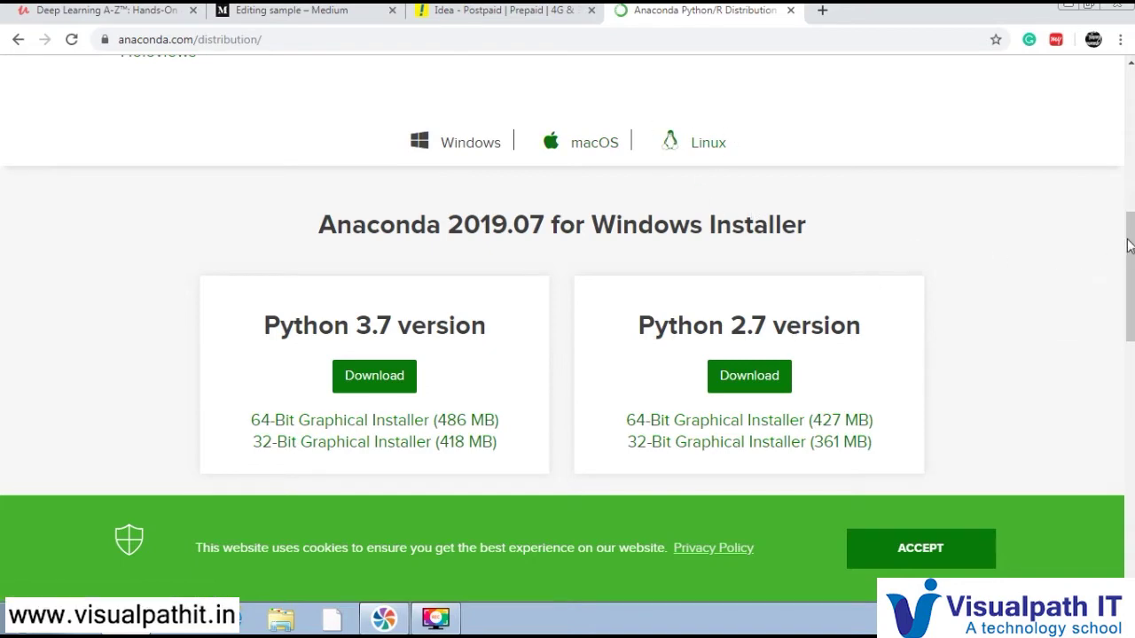
{"action": "left_click_drag", "start_coordinate": [1130, 249], "coordinate": [1132, 259]}
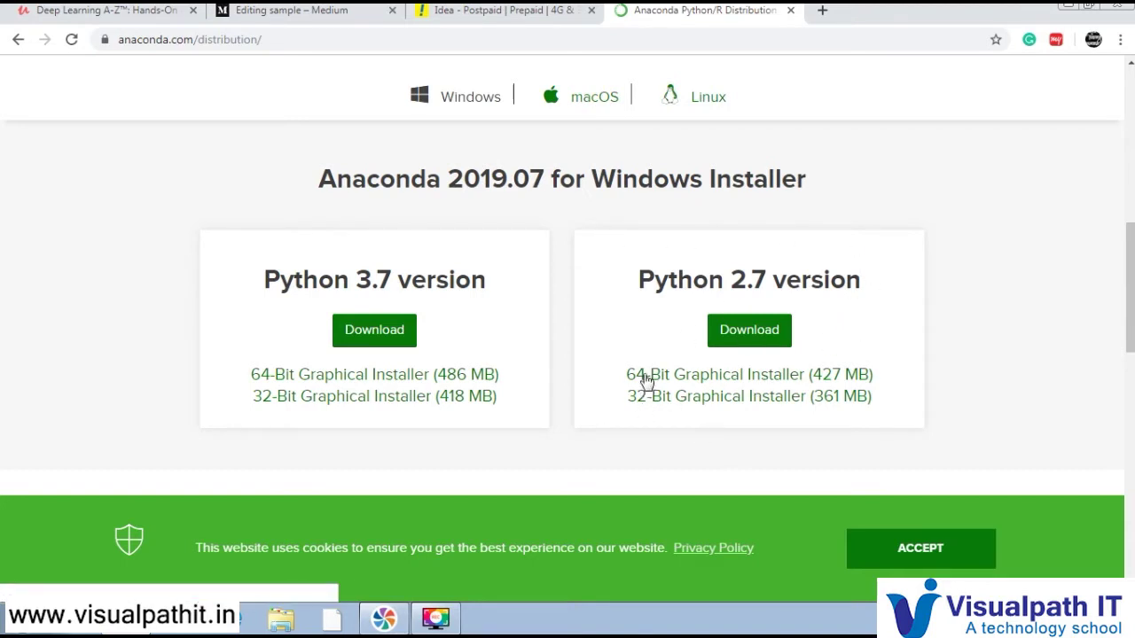
{"action": "left_click", "coordinate": [289, 381]}
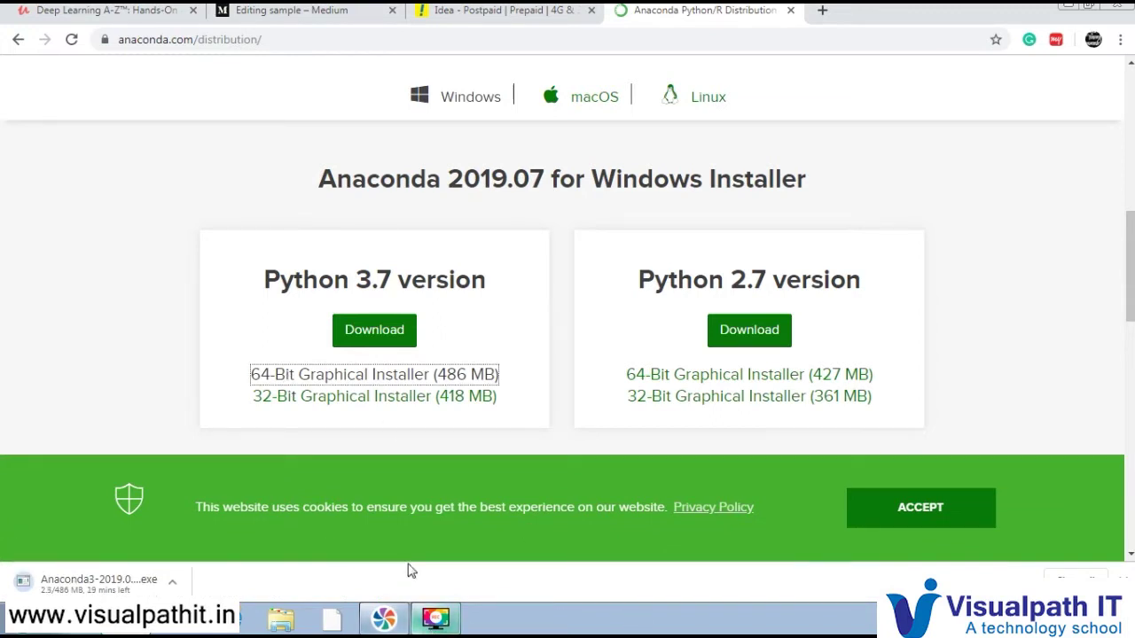
{"action": "mouse_move", "coordinate": [436, 623]}
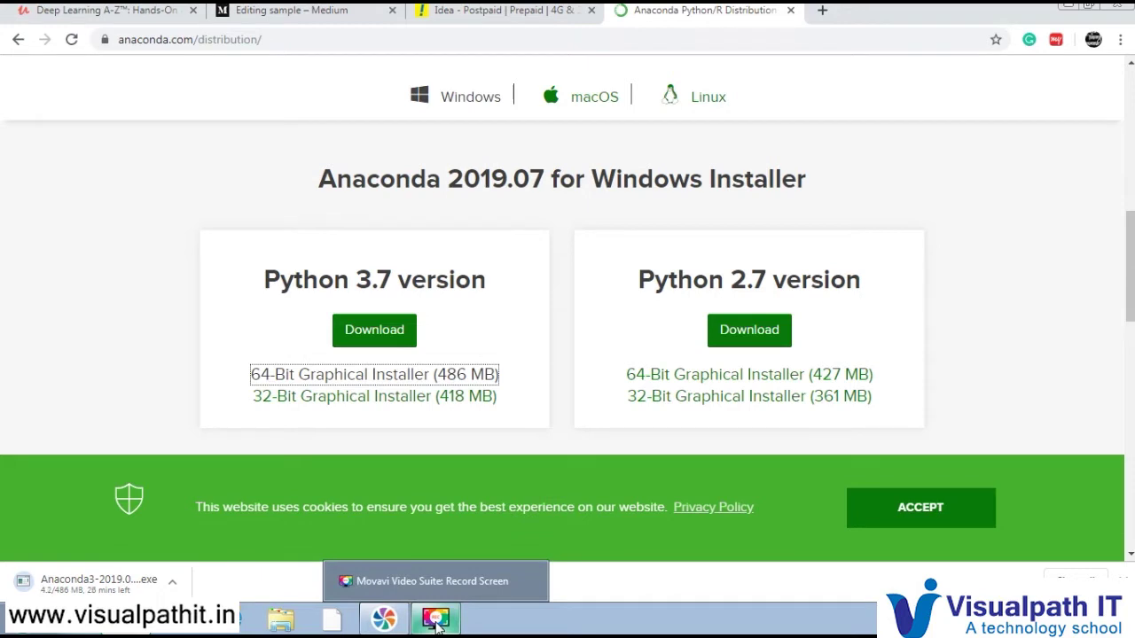
{"action": "left_click", "coordinate": [436, 625]}
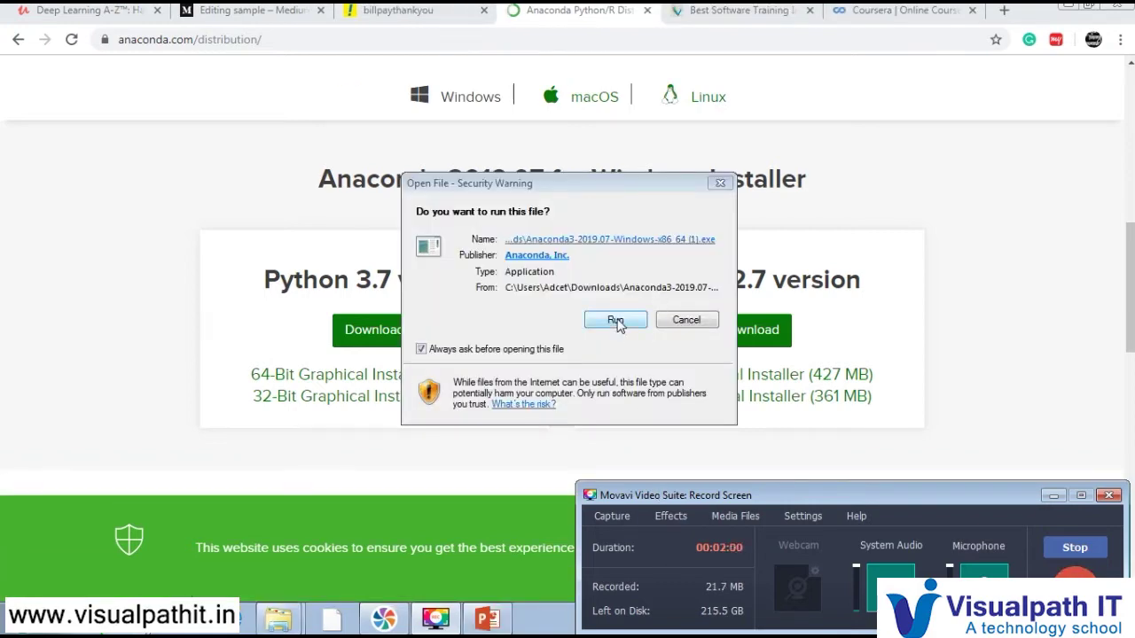
Run the downloaded Anaconda3 2019.07 64-bit installer and proceed past its welcome page
{"action": "left_click", "coordinate": [618, 324]}
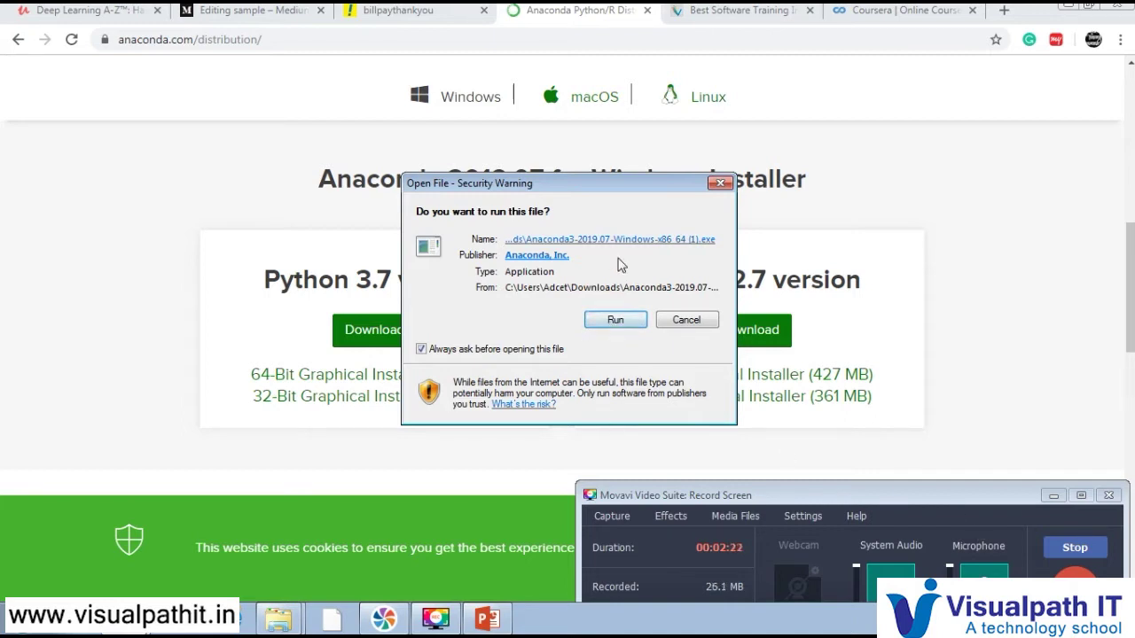
{"action": "left_click", "coordinate": [615, 320]}
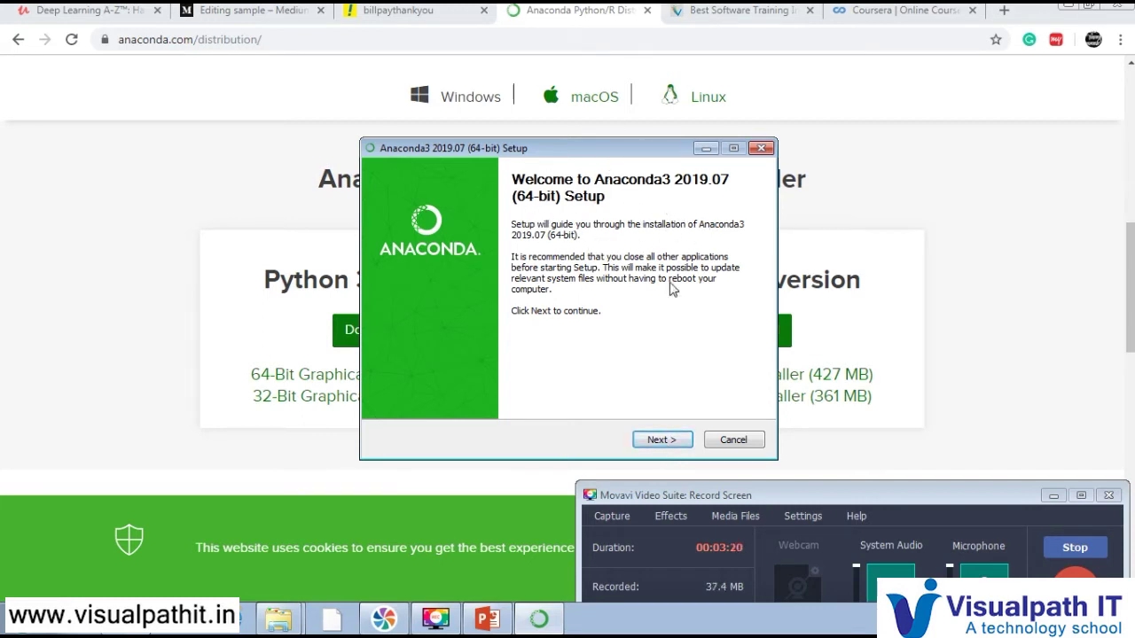
{"action": "left_click", "coordinate": [672, 444]}
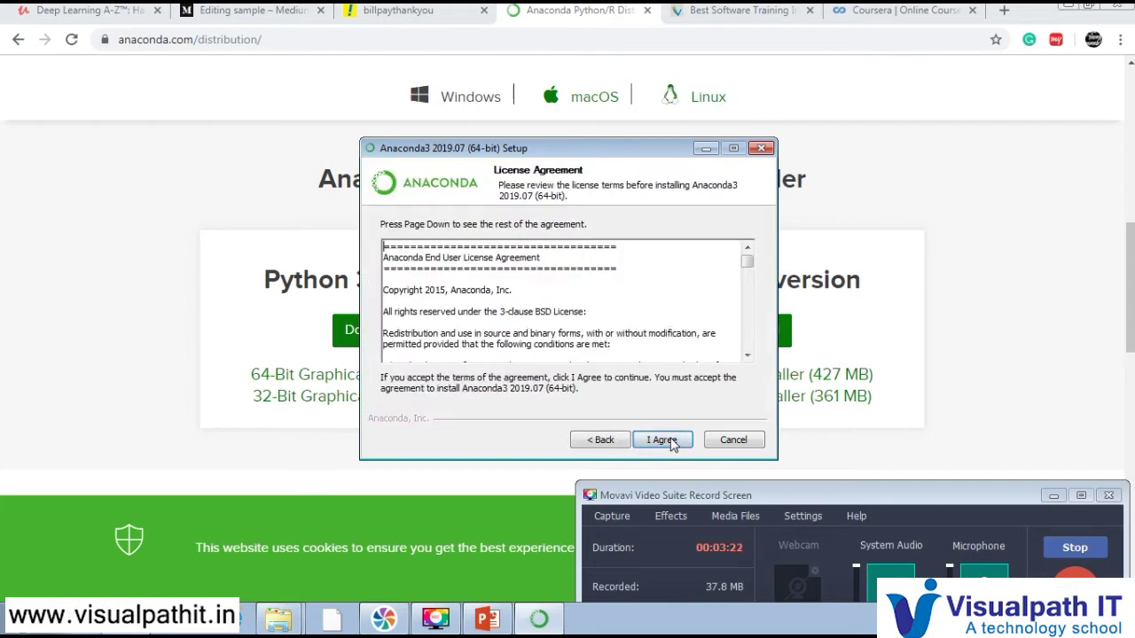
Accept the license agreement and try to set up a Just Me installation in the default destination folder
{"action": "left_click", "coordinate": [673, 444]}
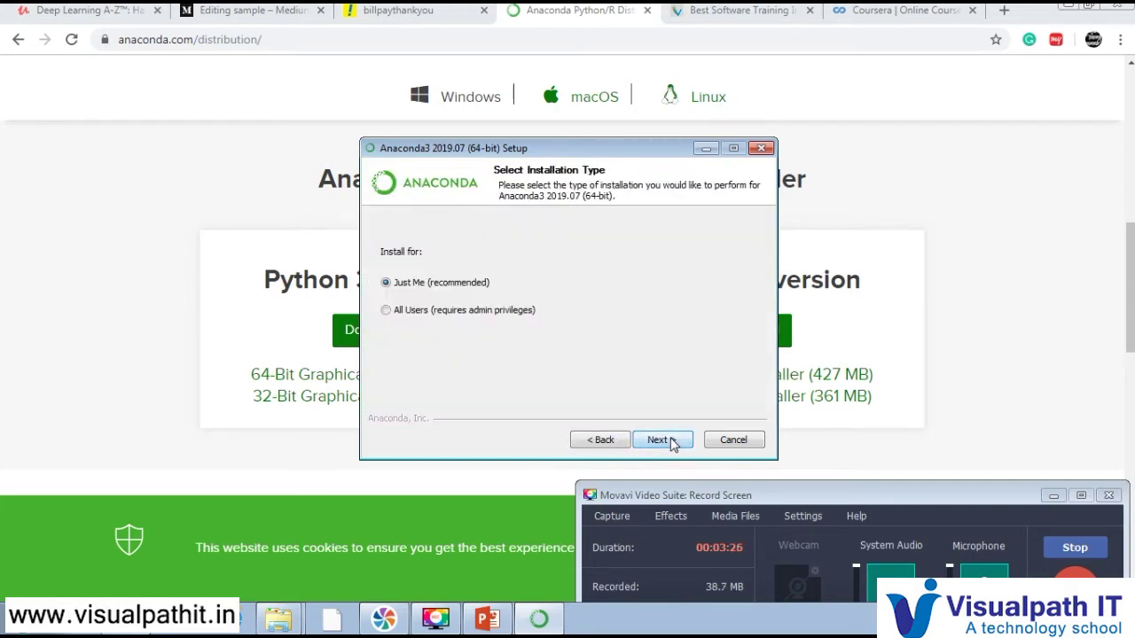
{"action": "left_click", "coordinate": [672, 444]}
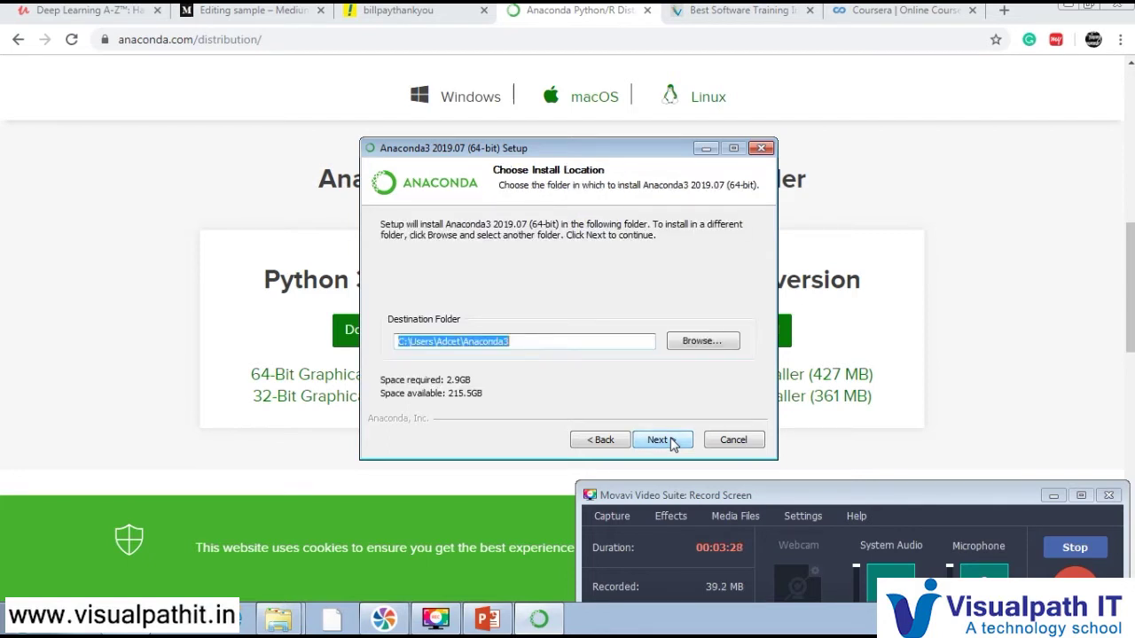
{"action": "left_click", "coordinate": [672, 445]}
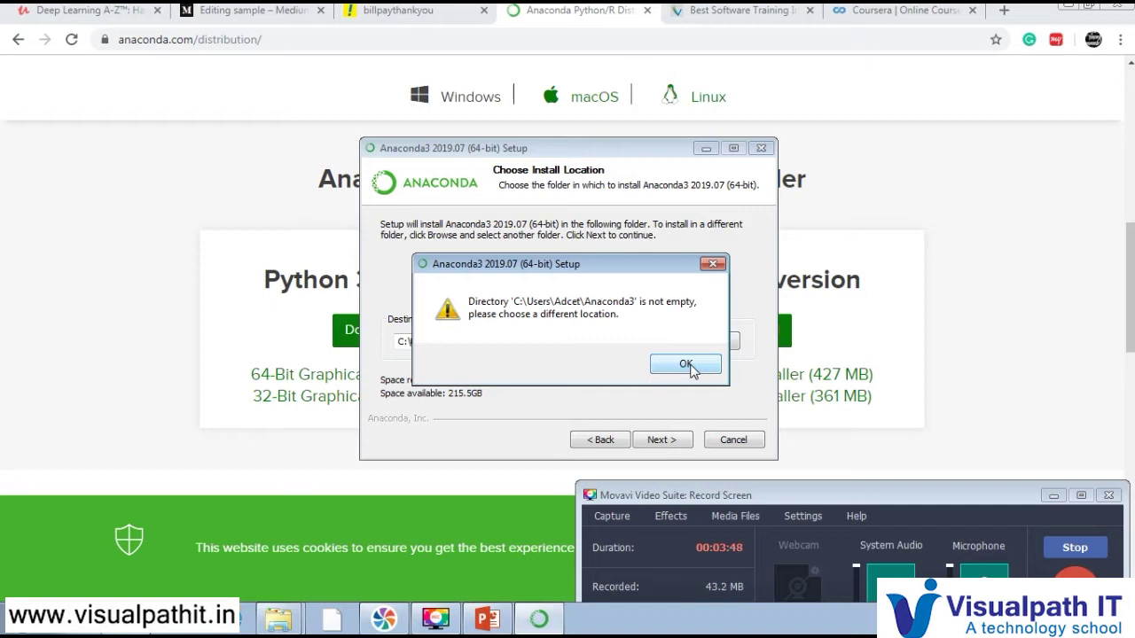
Switch to Windows Explorer and open the existing Anaconda3 folder in the installer's destination path under C:\Users
{"action": "left_click", "coordinate": [286, 620]}
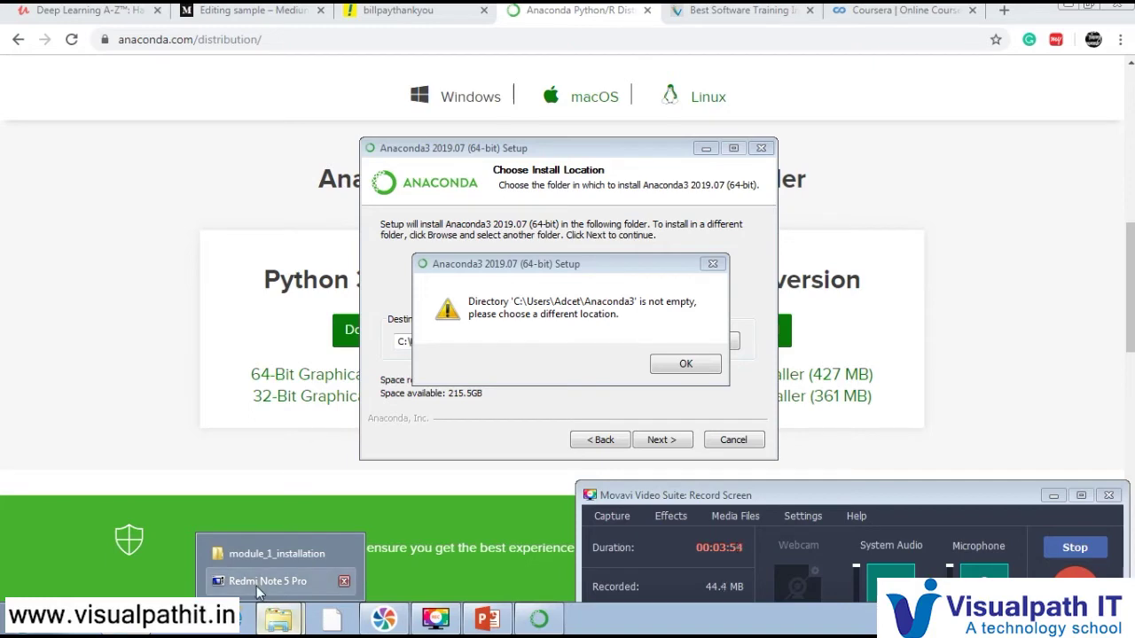
{"action": "left_click", "coordinate": [263, 549]}
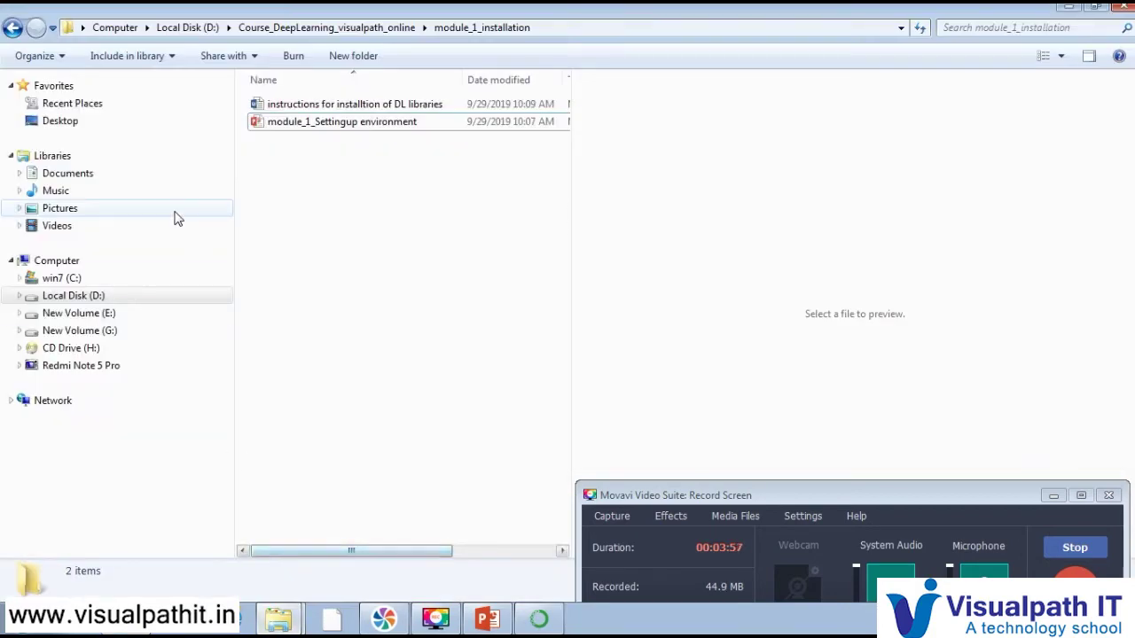
{"action": "left_click", "coordinate": [70, 278]}
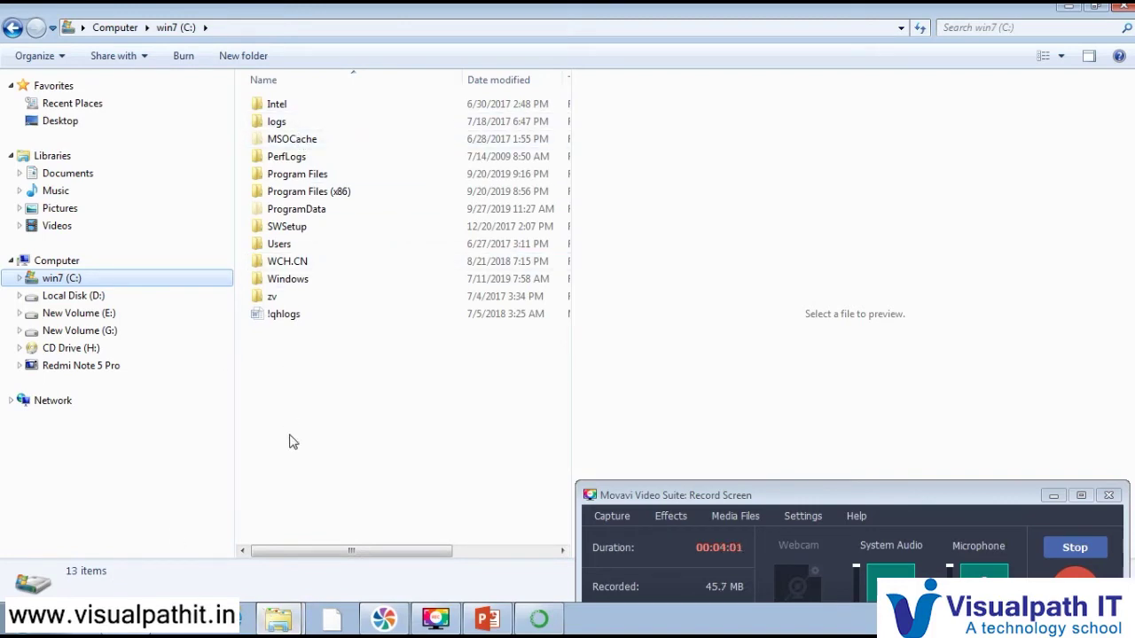
{"action": "left_click", "coordinate": [277, 624]}
{"action": "left_click", "coordinate": [280, 624]}
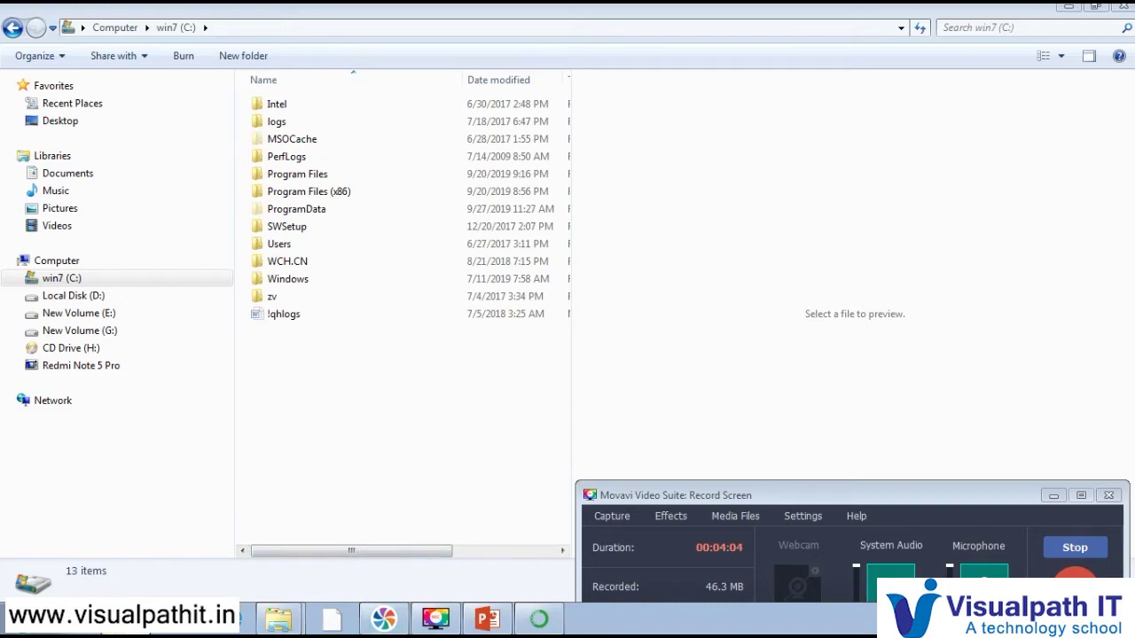
{"action": "left_click", "coordinate": [384, 619]}
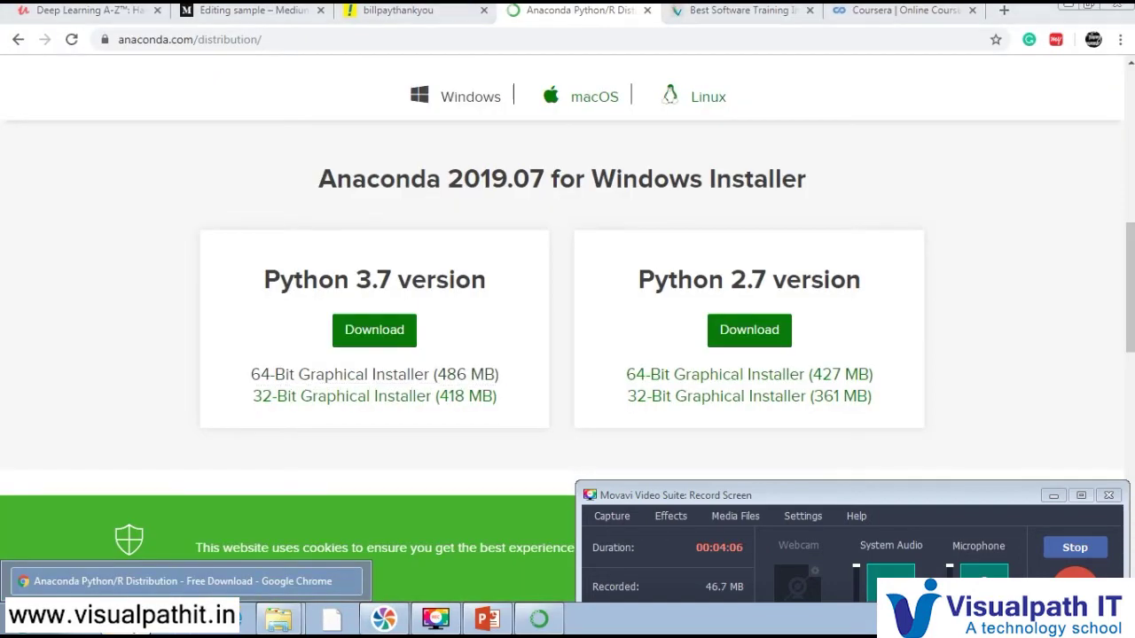
{"action": "left_click", "coordinate": [140, 582]}
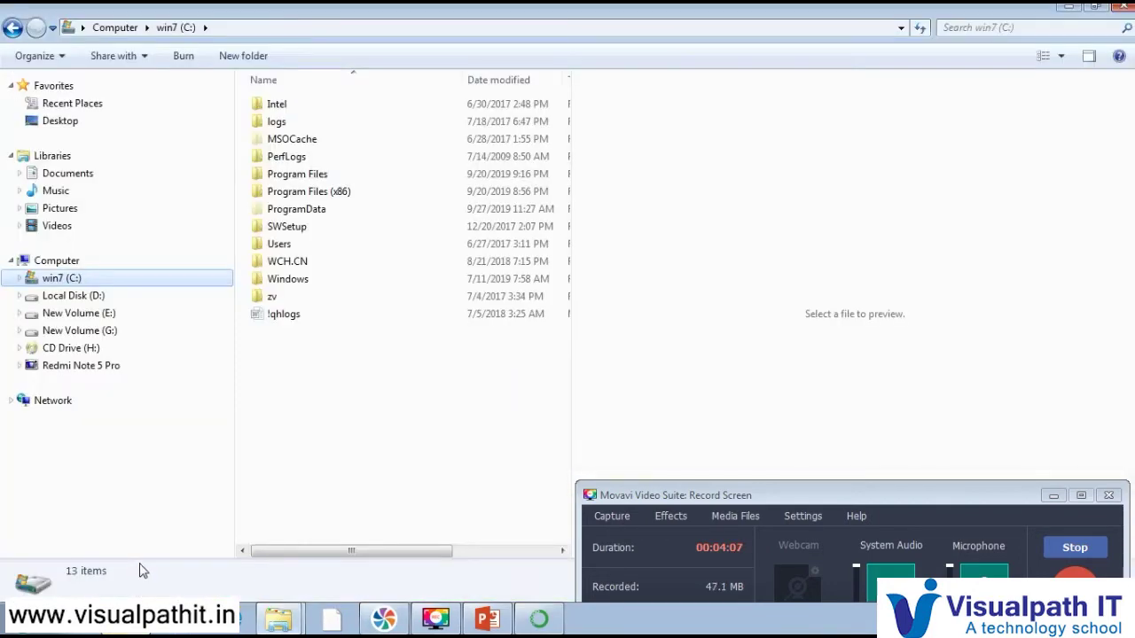
{"action": "left_click", "coordinate": [538, 621]}
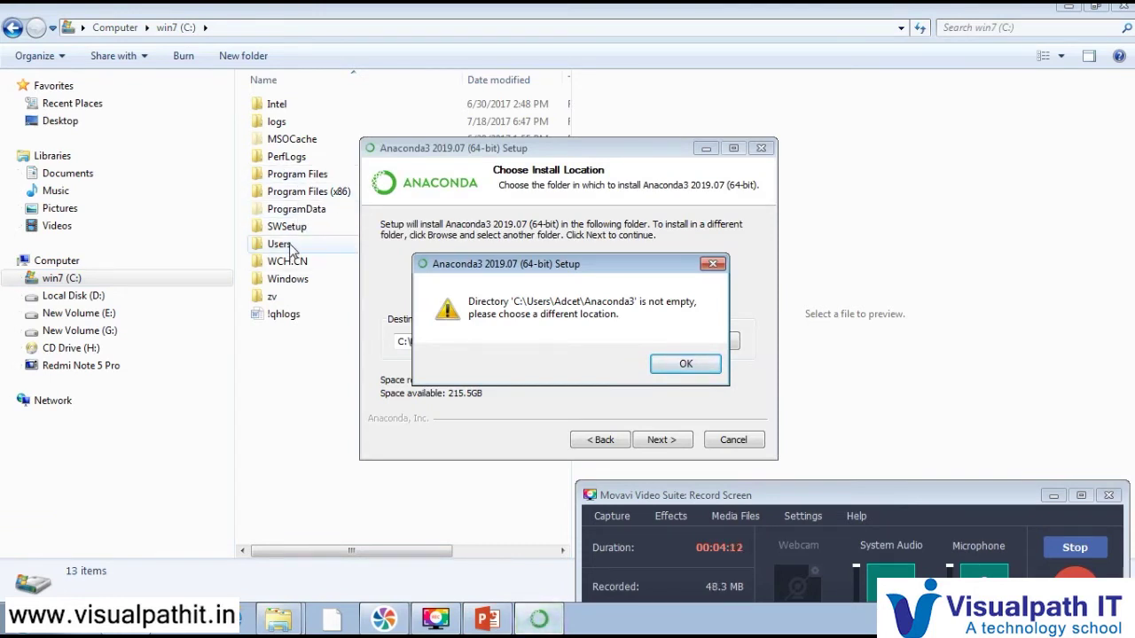
{"action": "double_click", "coordinate": [291, 245]}
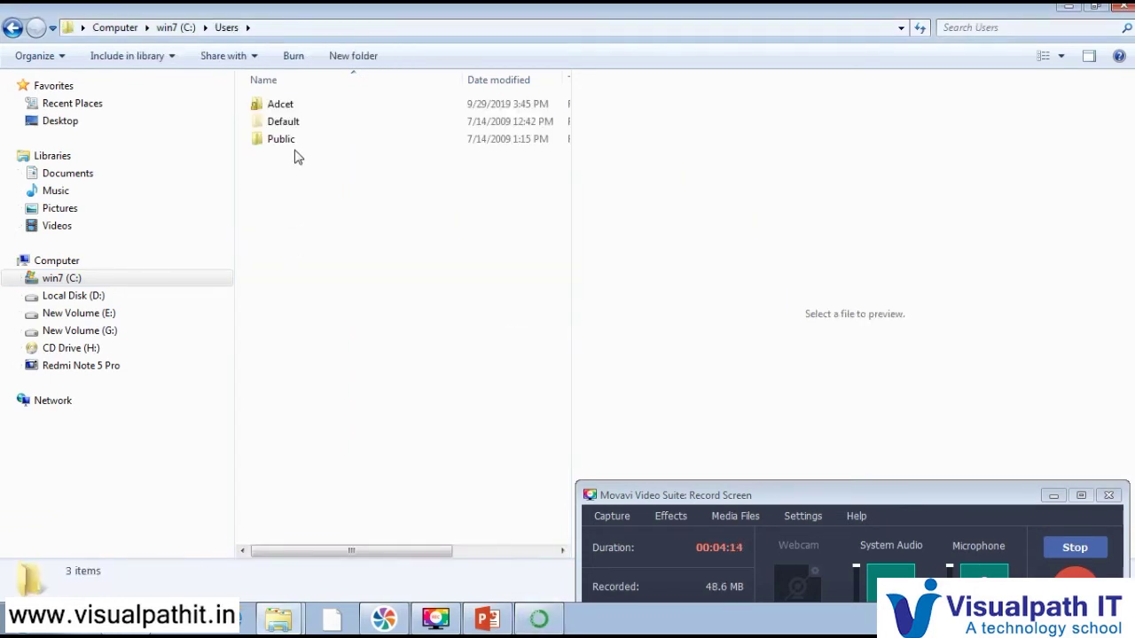
{"action": "double_click", "coordinate": [294, 105]}
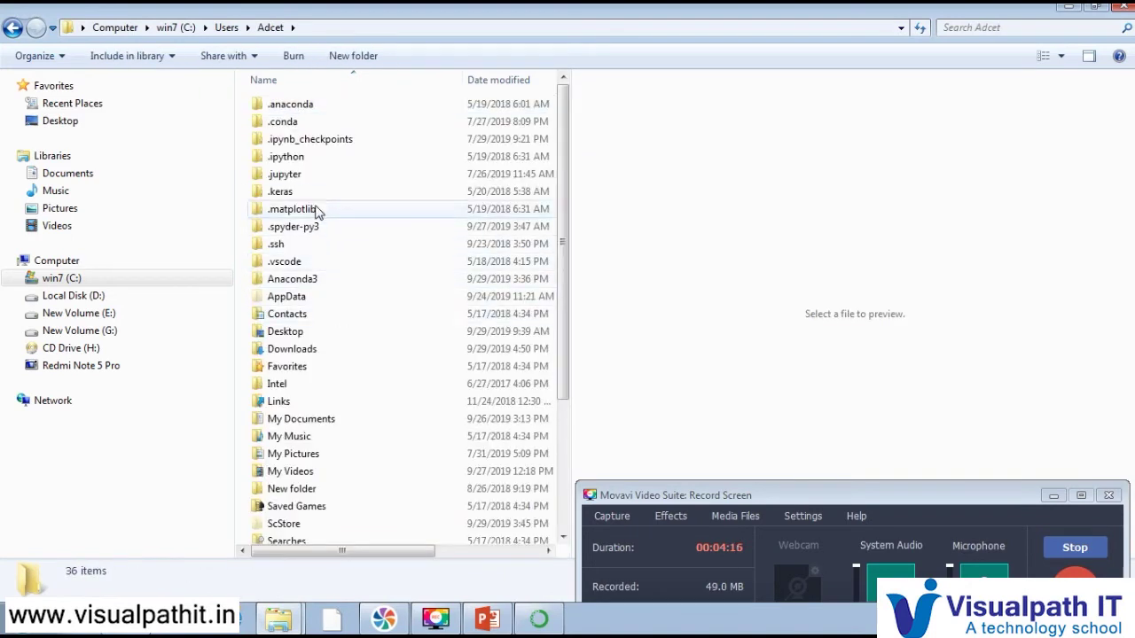
{"action": "double_click", "coordinate": [304, 280]}
Delete the Lib and pkgs folders from the Anaconda3 folder, moving them to the Recycle Bin
{"action": "left_click_drag", "start_coordinate": [294, 165], "coordinate": [287, 107]}
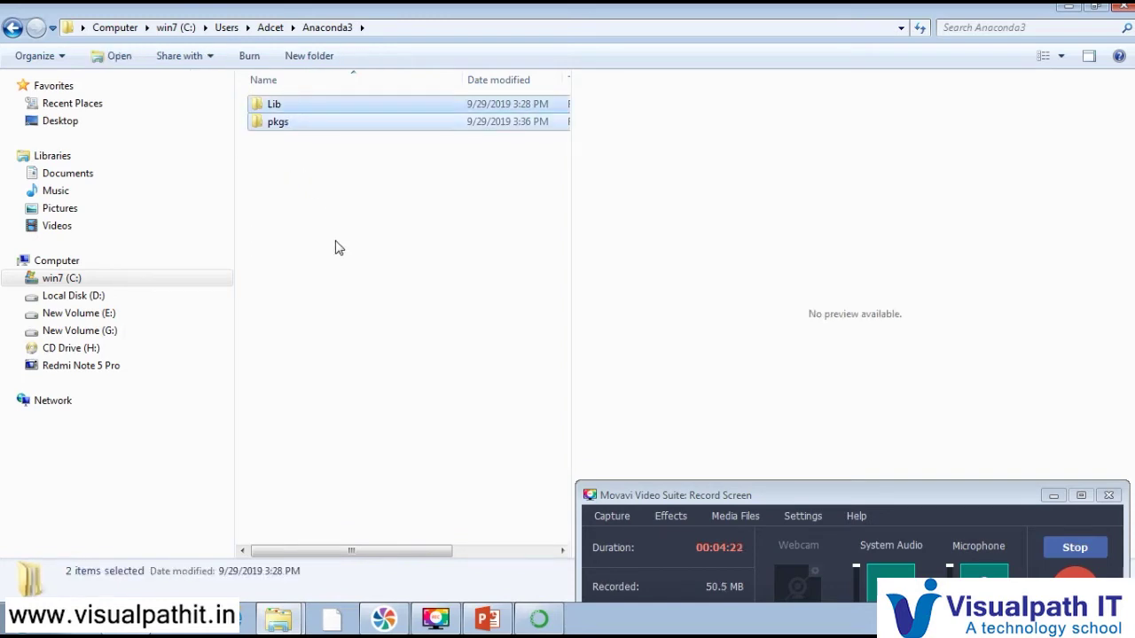
{"action": "left_click_drag", "start_coordinate": [571, 269], "coordinate": [975, 296]}
{"action": "key", "text": "Delete"}
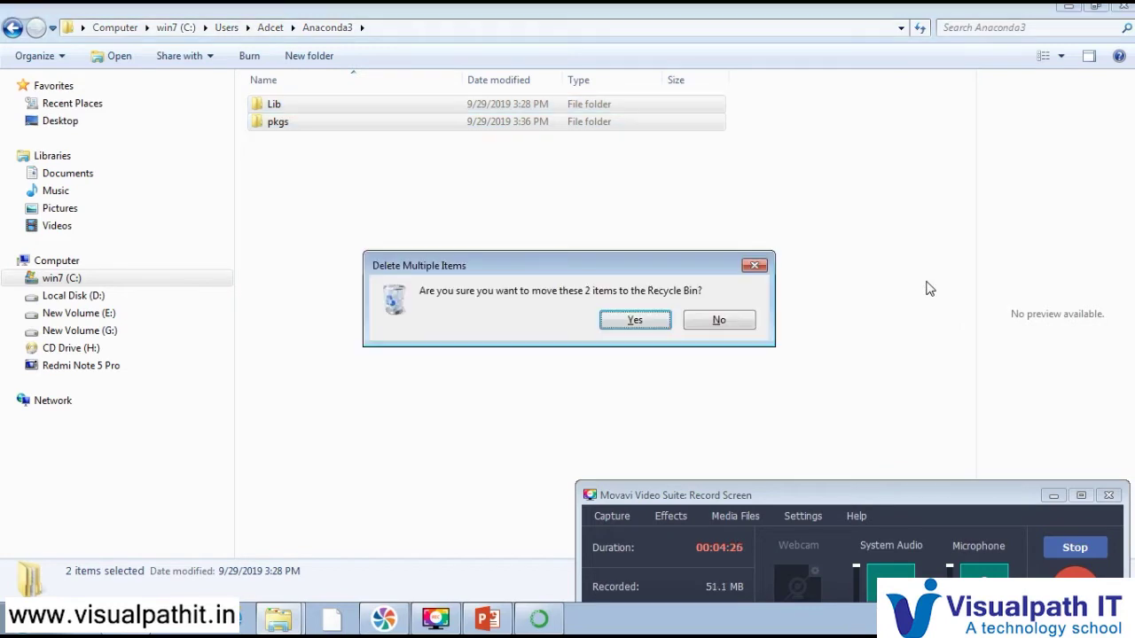
{"action": "key", "text": "Return"}
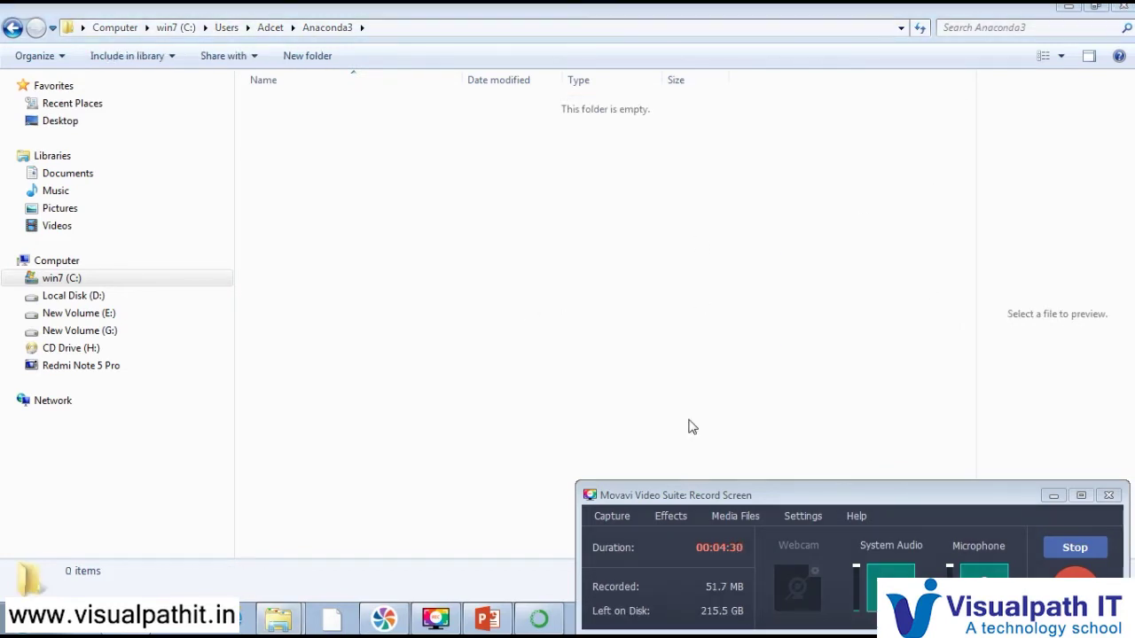
Return to the Anaconda3 setup, keep the default destination folder and start the installation with the default advanced options
{"action": "left_click", "coordinate": [539, 618]}
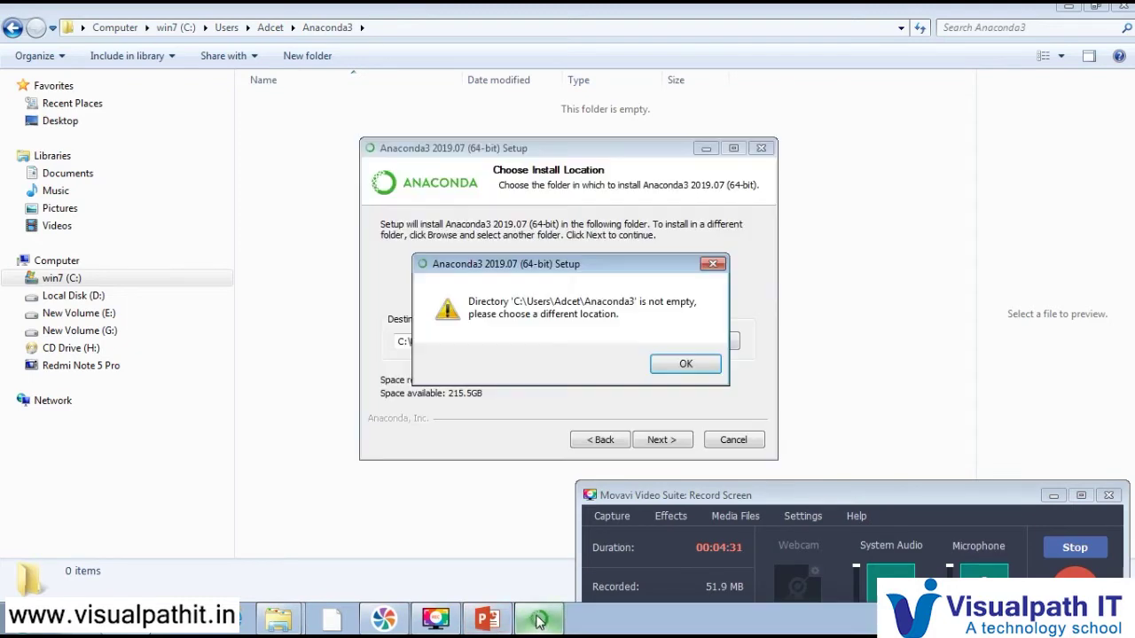
{"action": "left_click", "coordinate": [676, 368]}
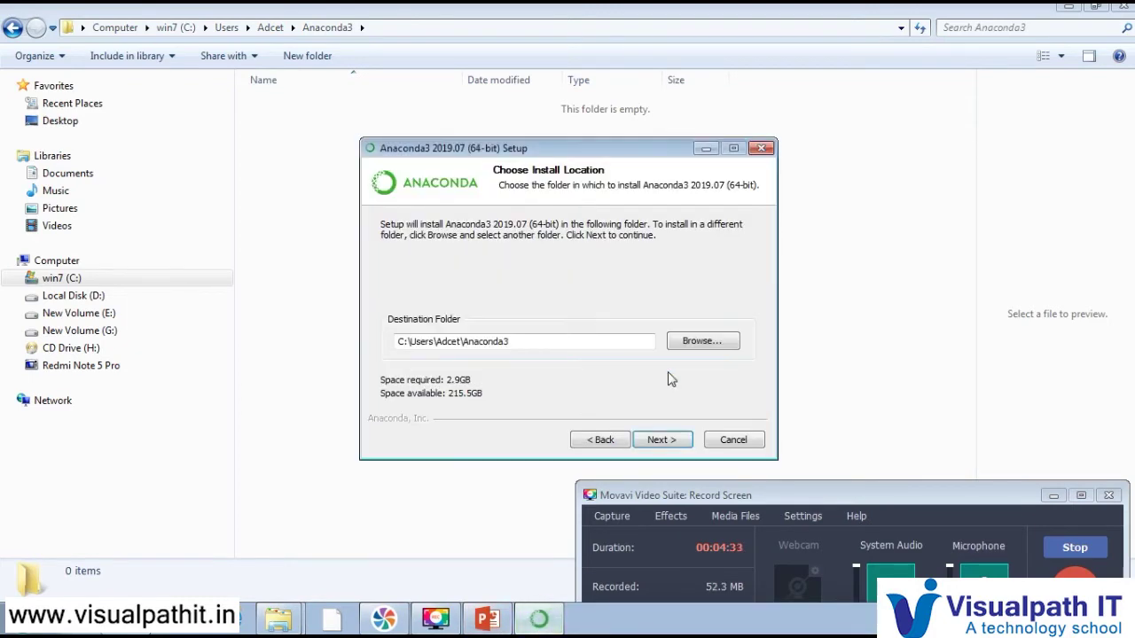
{"action": "left_click", "coordinate": [658, 440]}
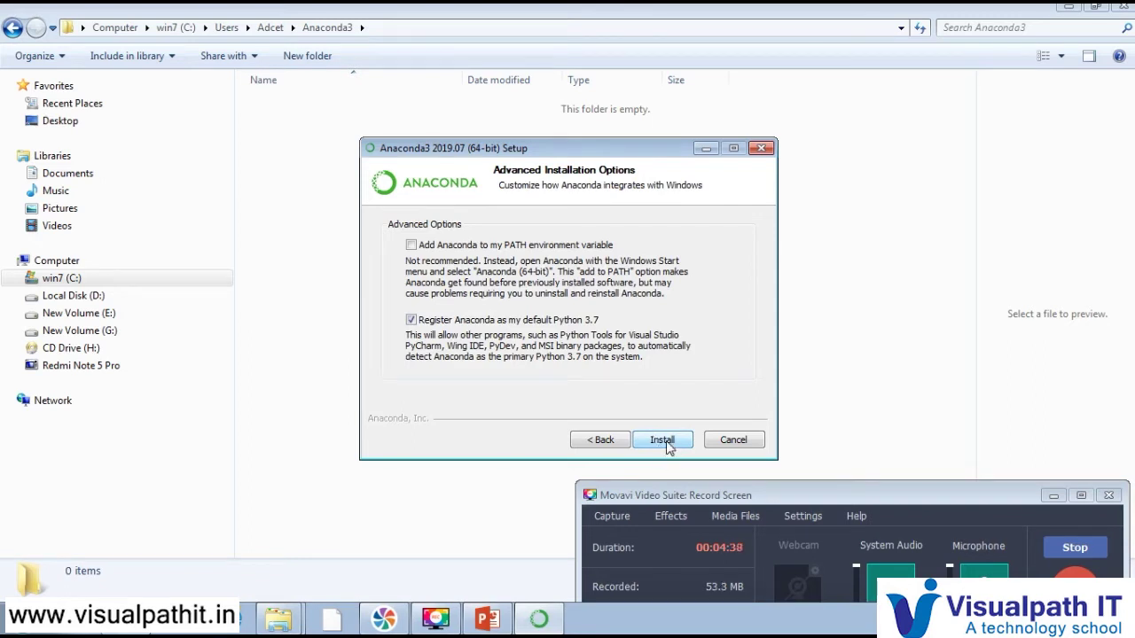
{"action": "left_click", "coordinate": [665, 442]}
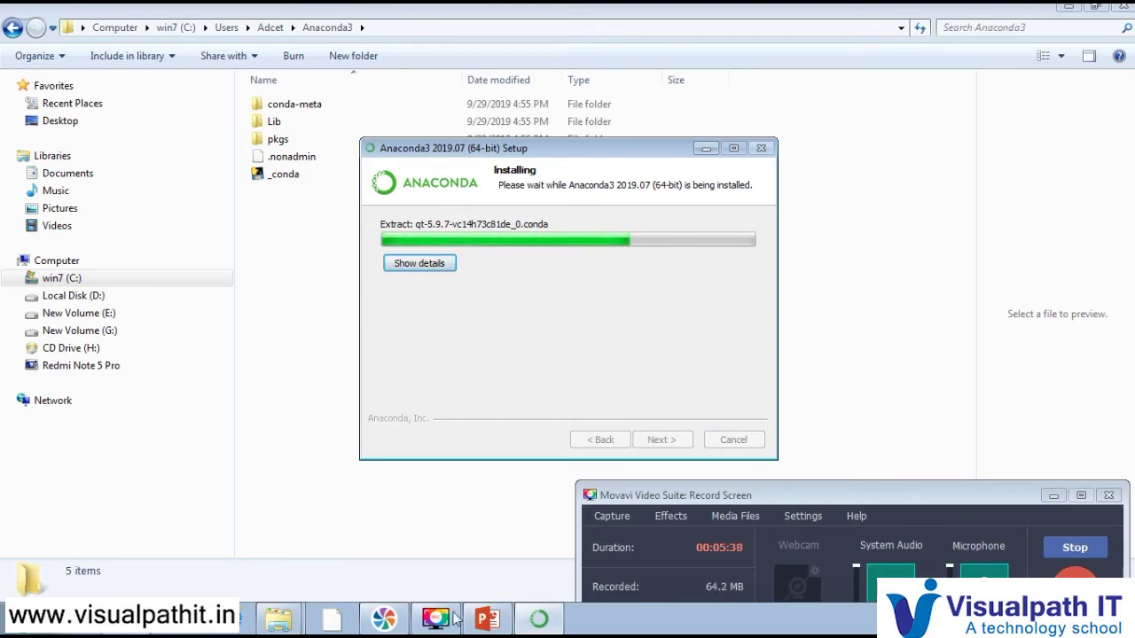
Switch to PowerPoint and highlight Installing Keras, Tensorflow and Theano on the Module 1 slide to review the libraries
{"action": "mouse_move", "coordinate": [497, 618]}
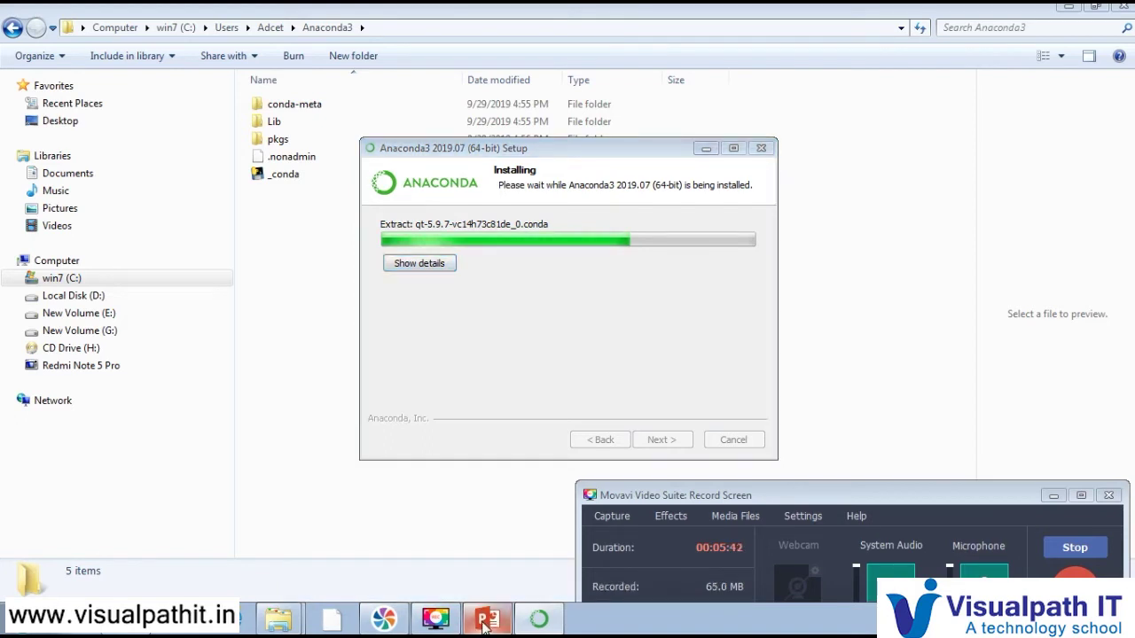
{"action": "left_click", "coordinate": [485, 626]}
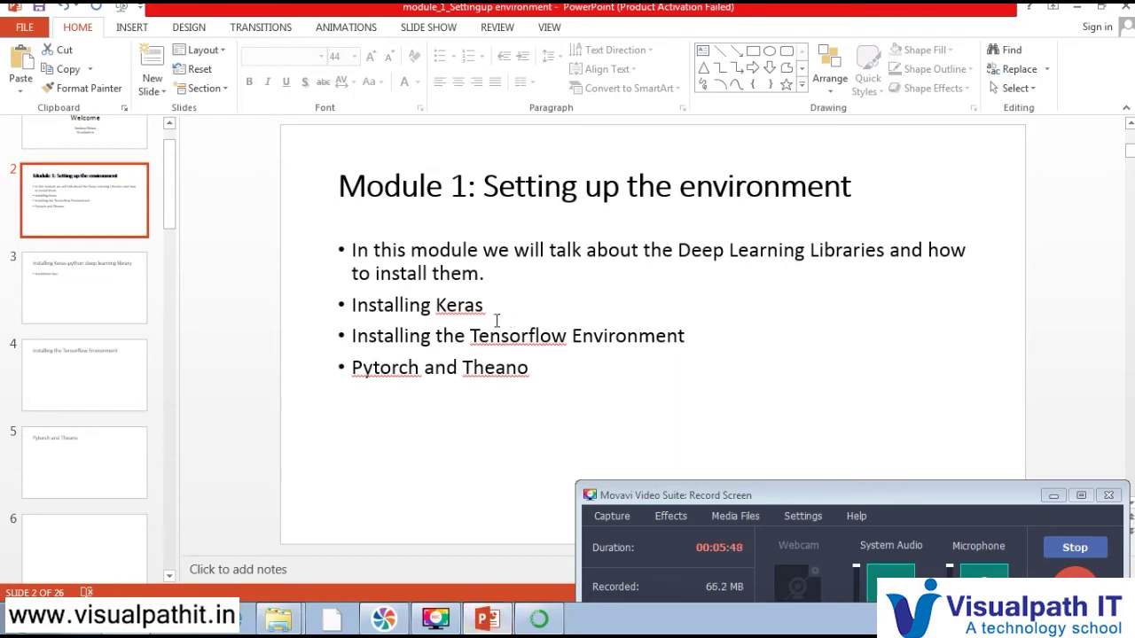
{"action": "left_click_drag", "start_coordinate": [493, 314], "coordinate": [353, 307]}
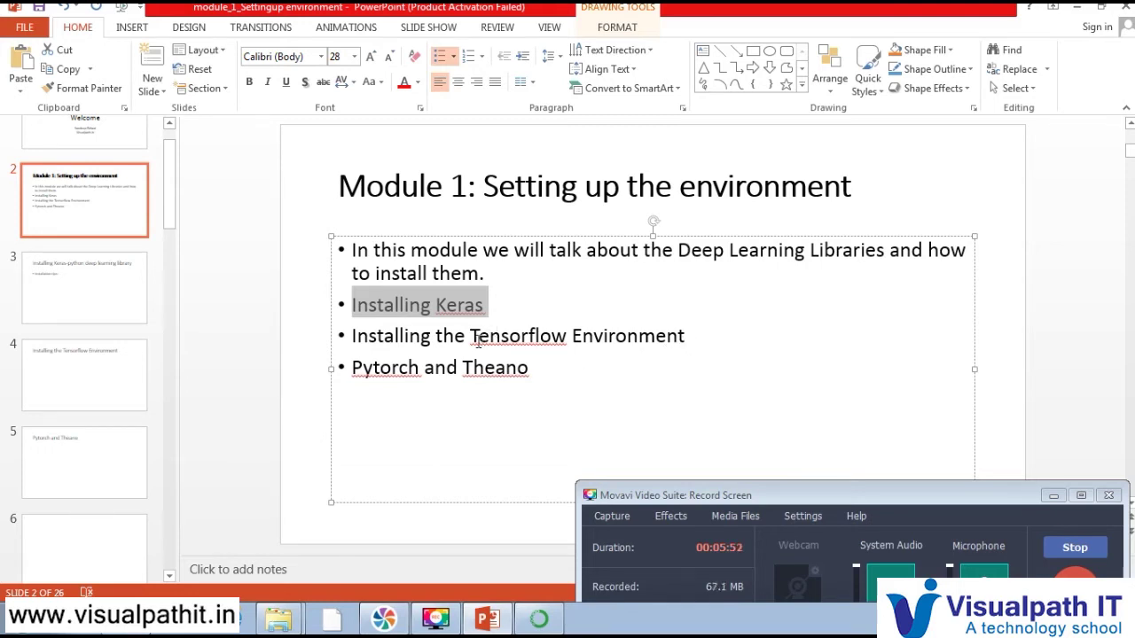
{"action": "left_click_drag", "start_coordinate": [470, 338], "coordinate": [550, 342]}
{"action": "left_click", "coordinate": [462, 367]}
{"action": "left_click_drag", "start_coordinate": [462, 367], "coordinate": [538, 375]}
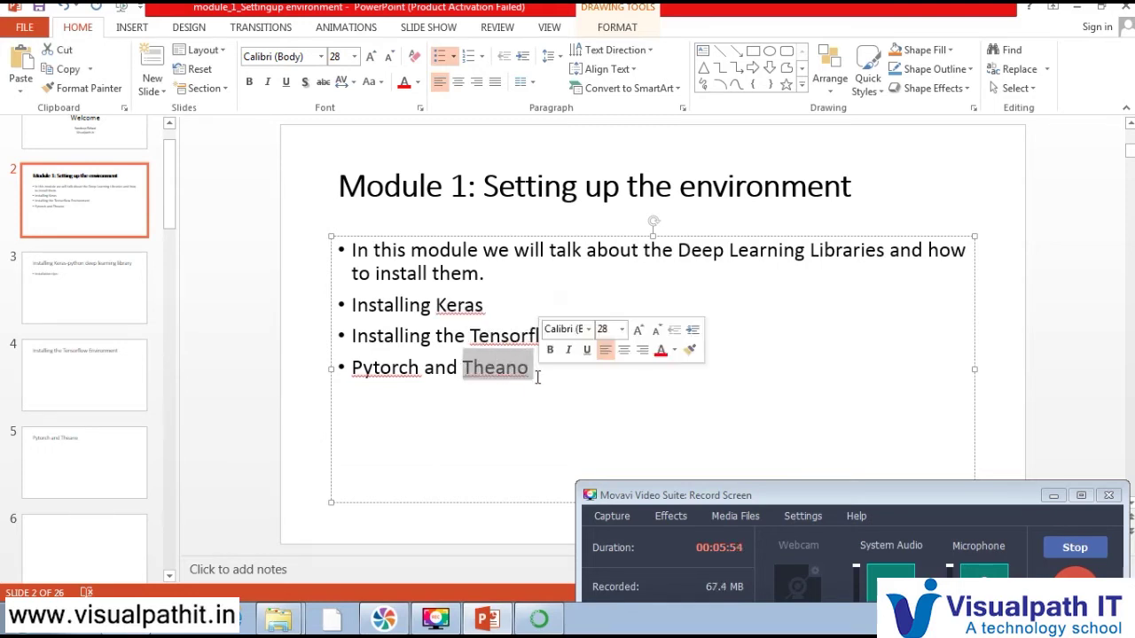
Highlight Pytorch on the Module 1 slide and add the bullets Numpy, Matplotlib and sklearn below Pytorch and Theano
{"action": "left_click_drag", "start_coordinate": [420, 369], "coordinate": [355, 369]}
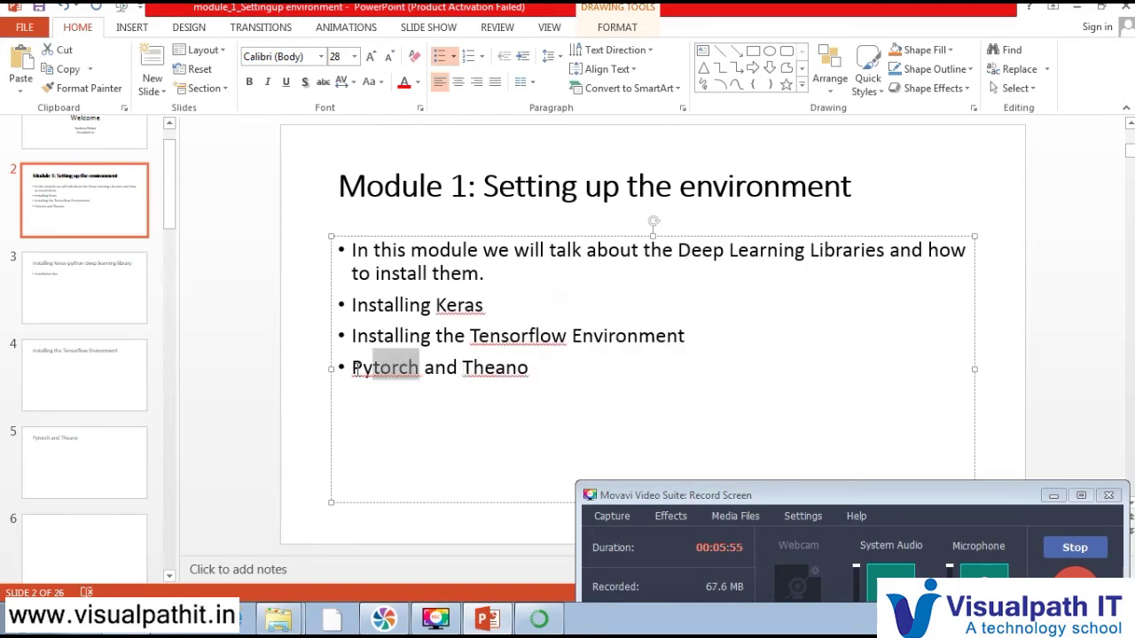
{"action": "left_click", "coordinate": [490, 415]}
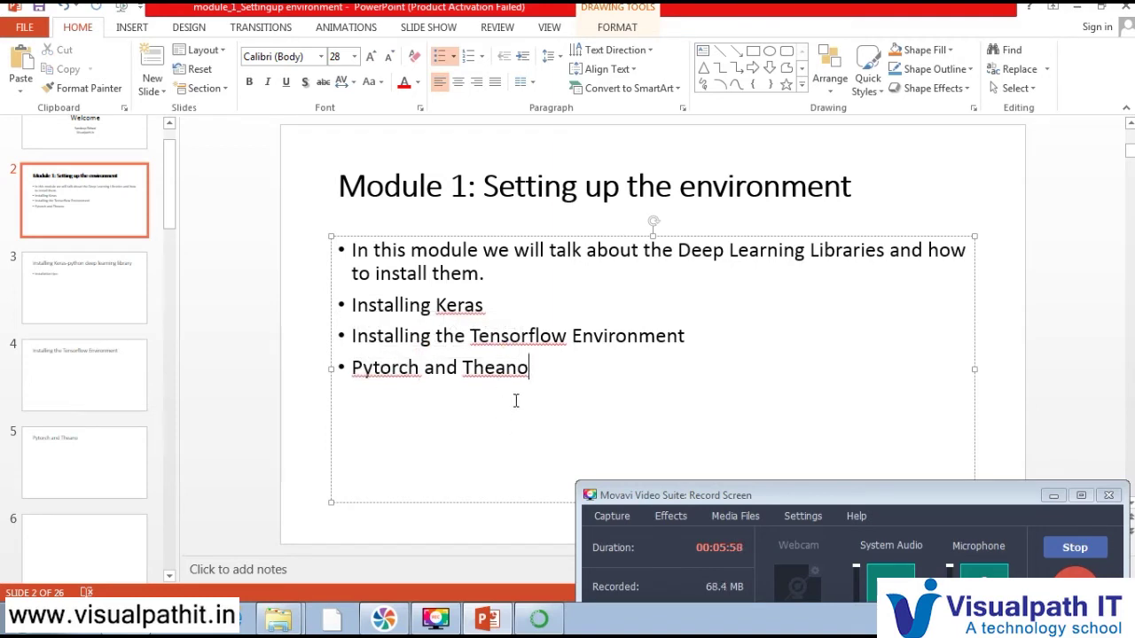
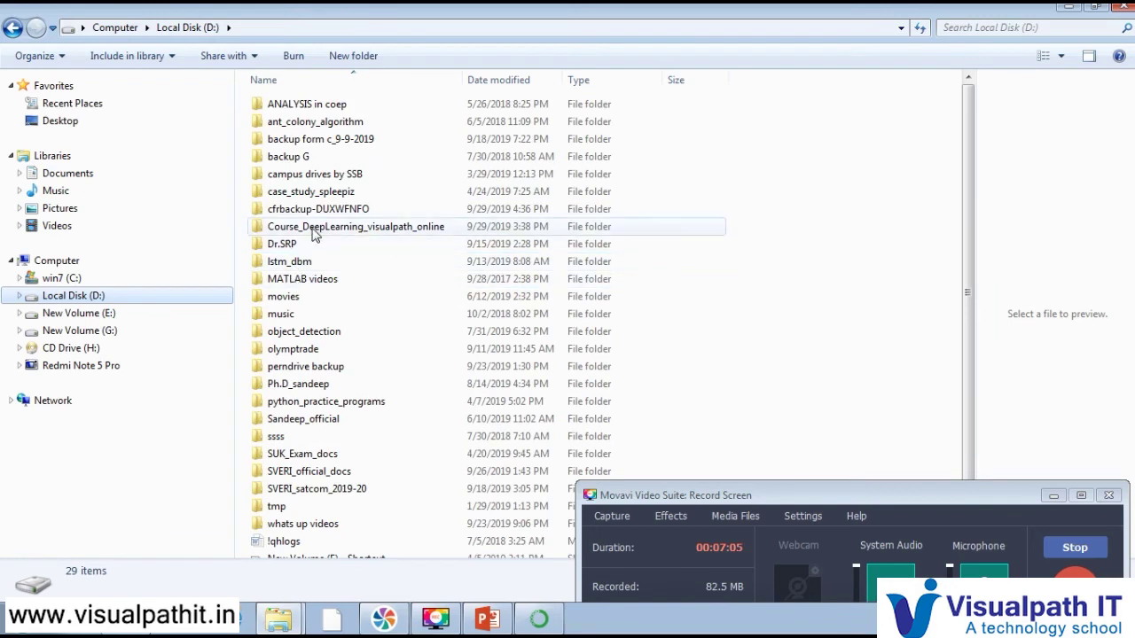
Open the Word document "instructions for installtion of DL libraries" from the module_1_installation folder and check the Anaconda3 setup progress while it loads
{"action": "double_click", "coordinate": [330, 120]}
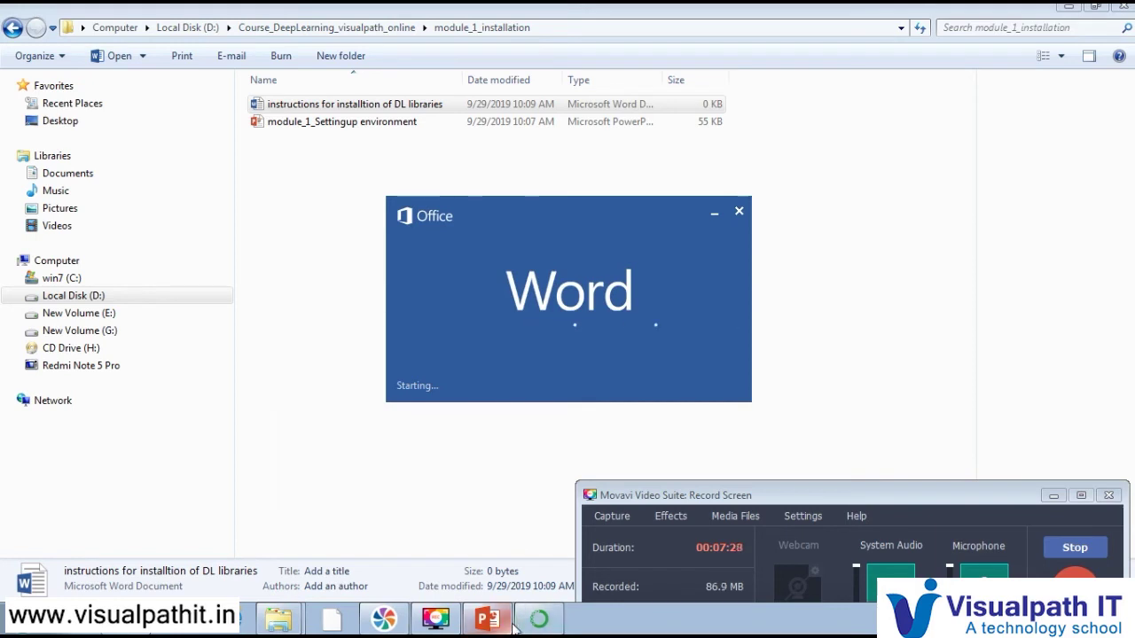
{"action": "left_click", "coordinate": [539, 626]}
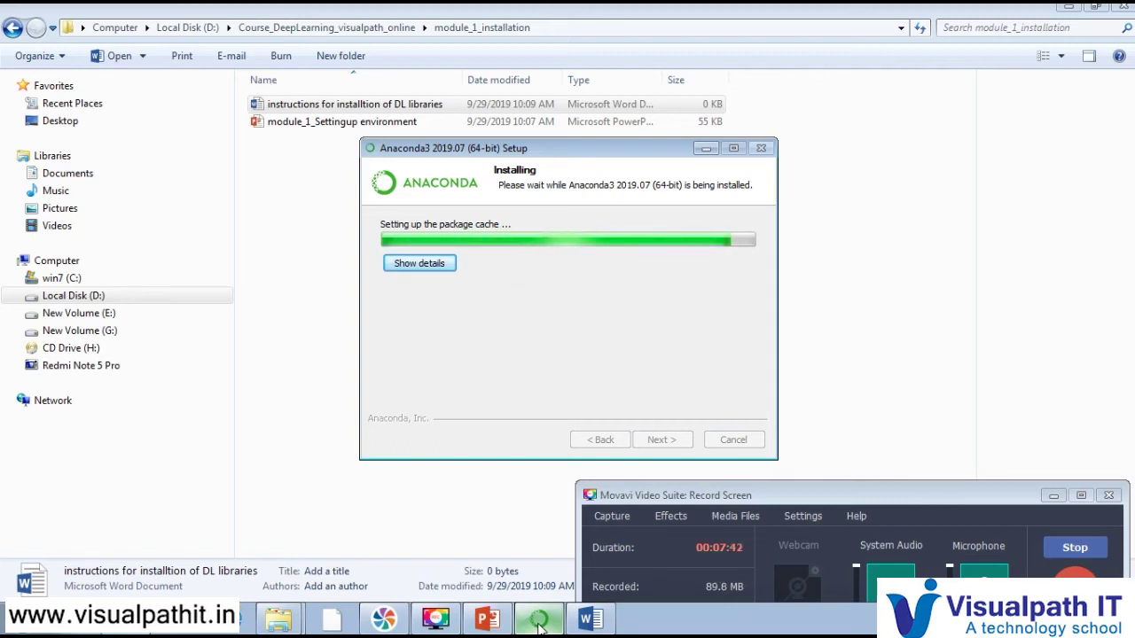
{"action": "left_click", "coordinate": [539, 621]}
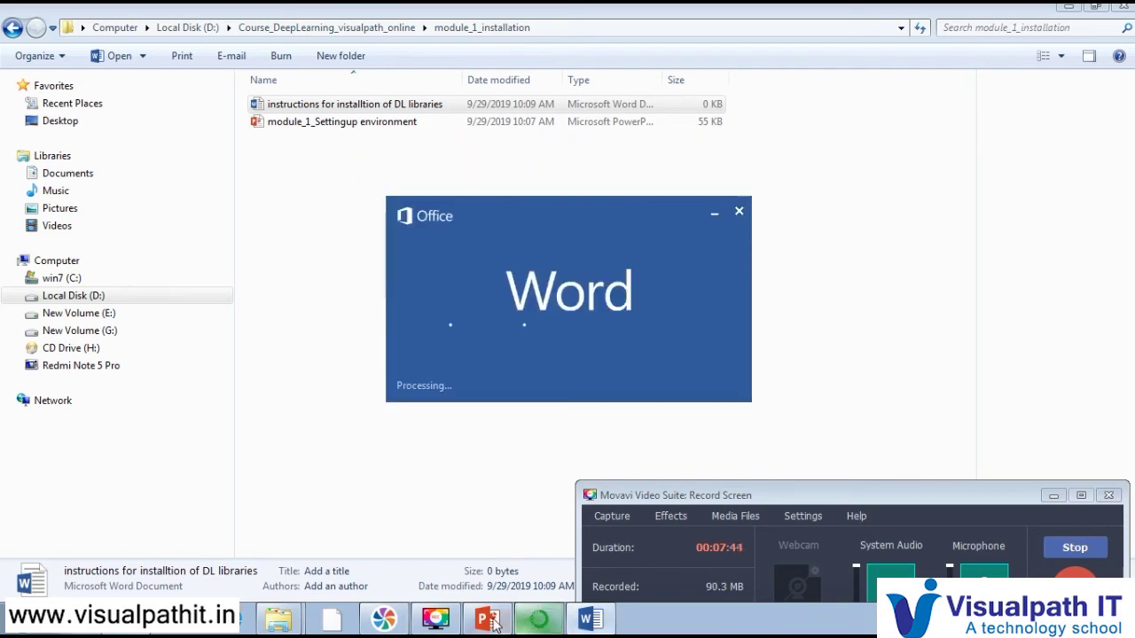
Switch to PowerPoint to review the Numpy and Matplotlib bullets, and check the Anaconda3 setup progress again
{"action": "left_click", "coordinate": [488, 620]}
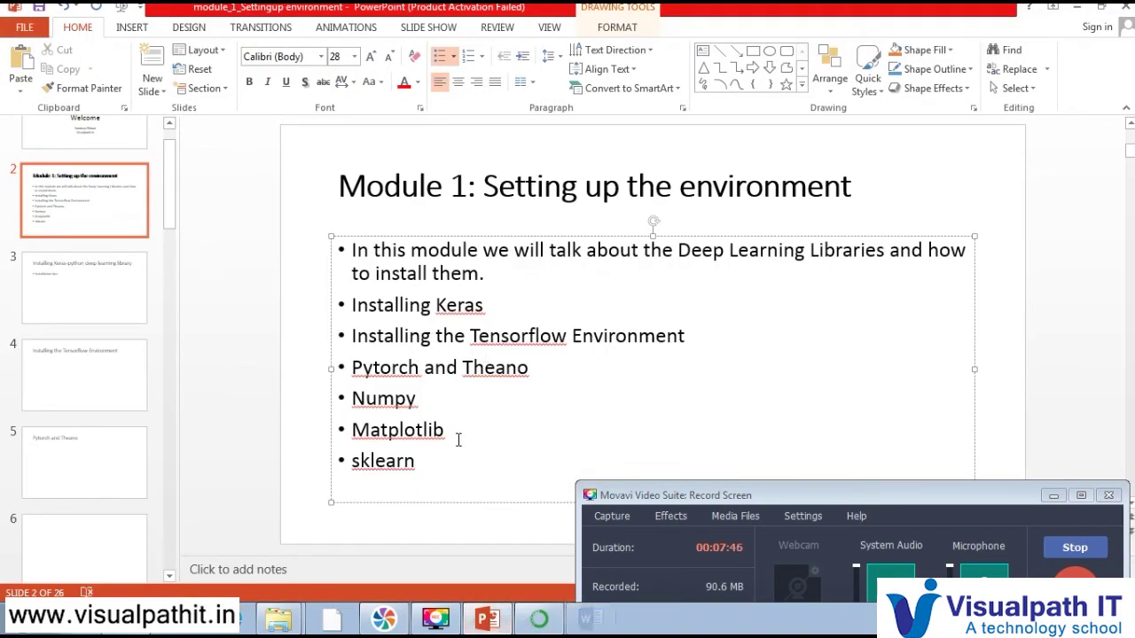
{"action": "double_click", "coordinate": [381, 430]}
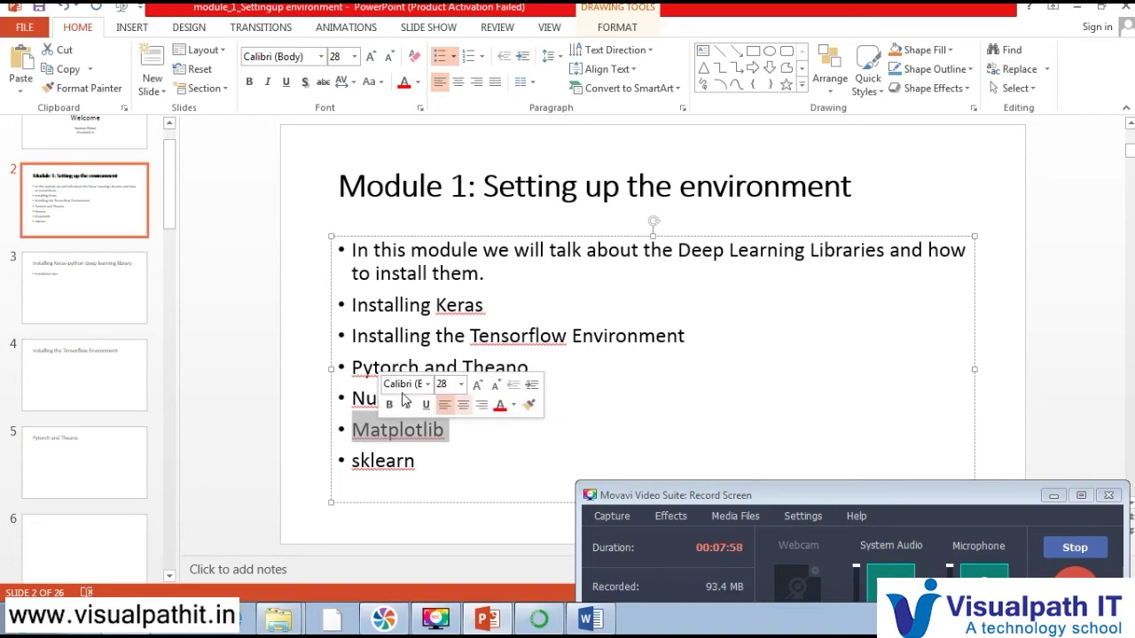
{"action": "left_click", "coordinate": [603, 383]}
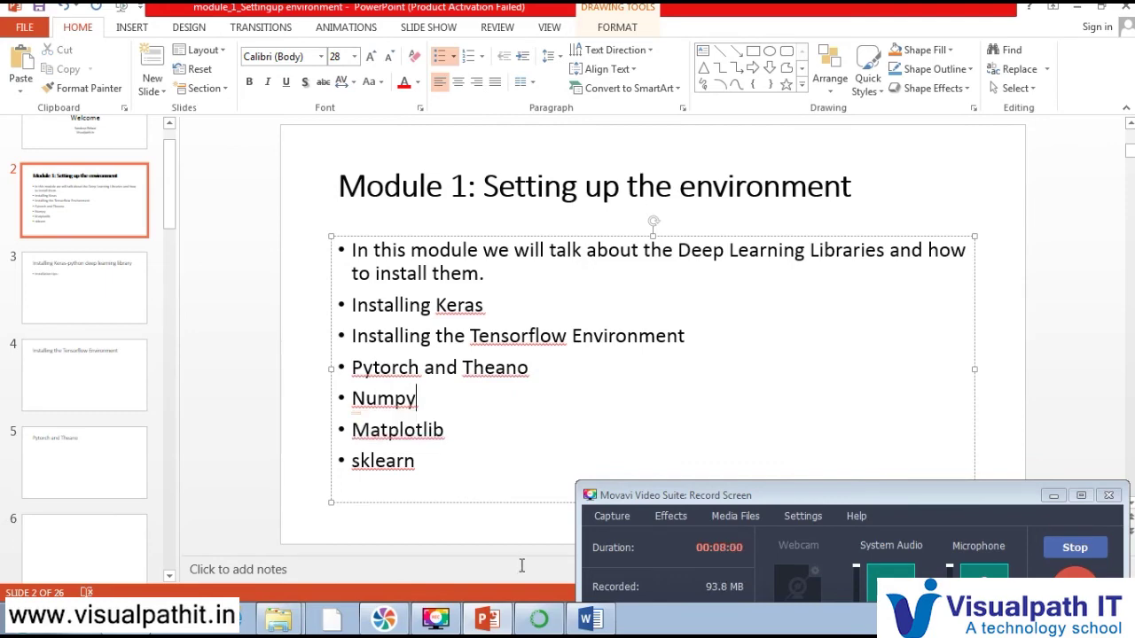
{"action": "left_click", "coordinate": [551, 616]}
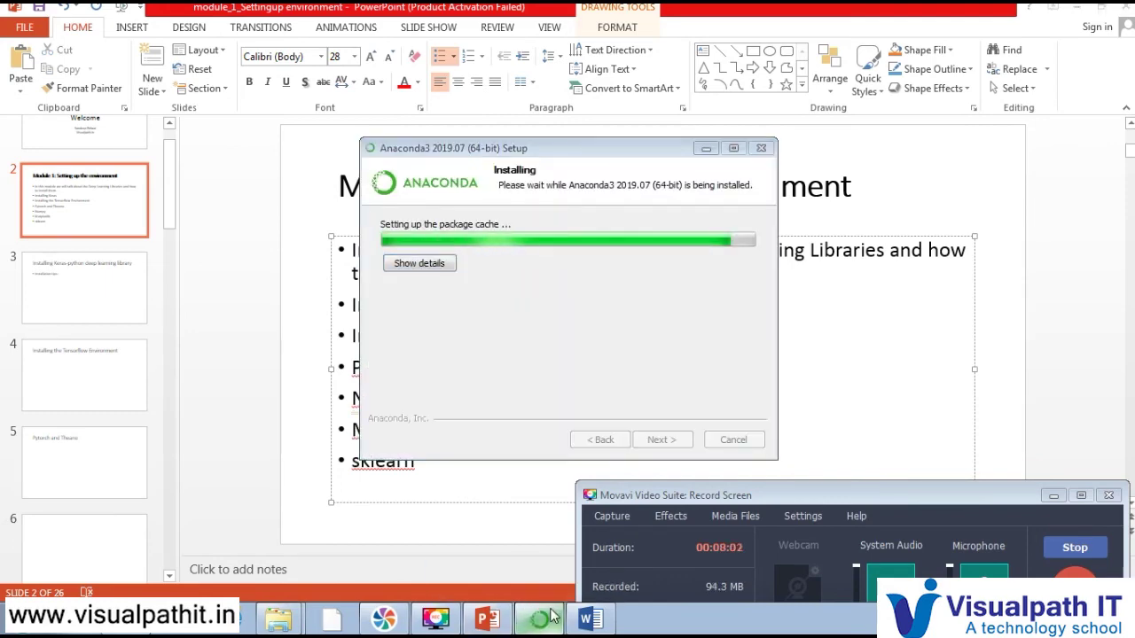
{"action": "left_click", "coordinate": [543, 618]}
Switch to Word, dismiss the activation wizard and close Document Recovery, keeping the recovered files for later viewing
{"action": "left_click", "coordinate": [593, 622]}
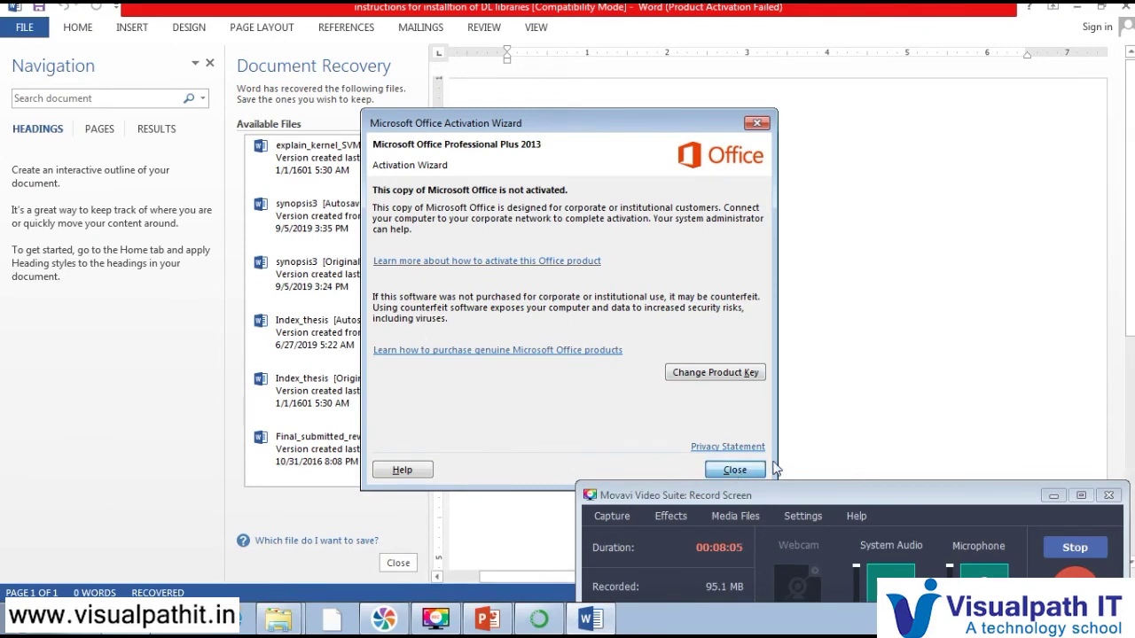
{"action": "left_click", "coordinate": [729, 470]}
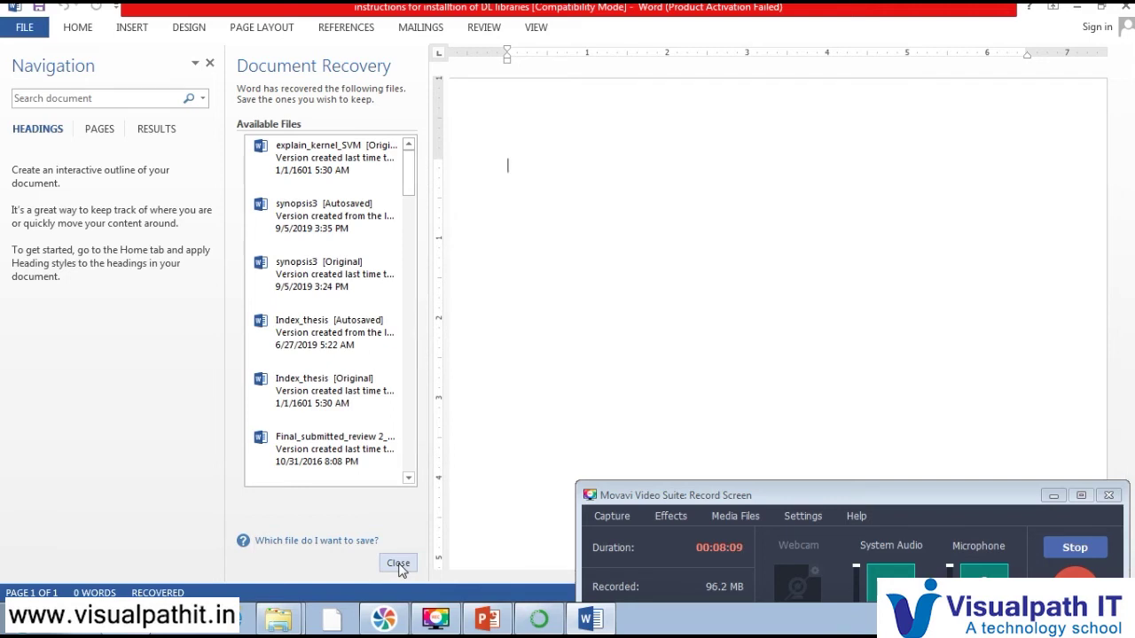
{"action": "left_click", "coordinate": [398, 565]}
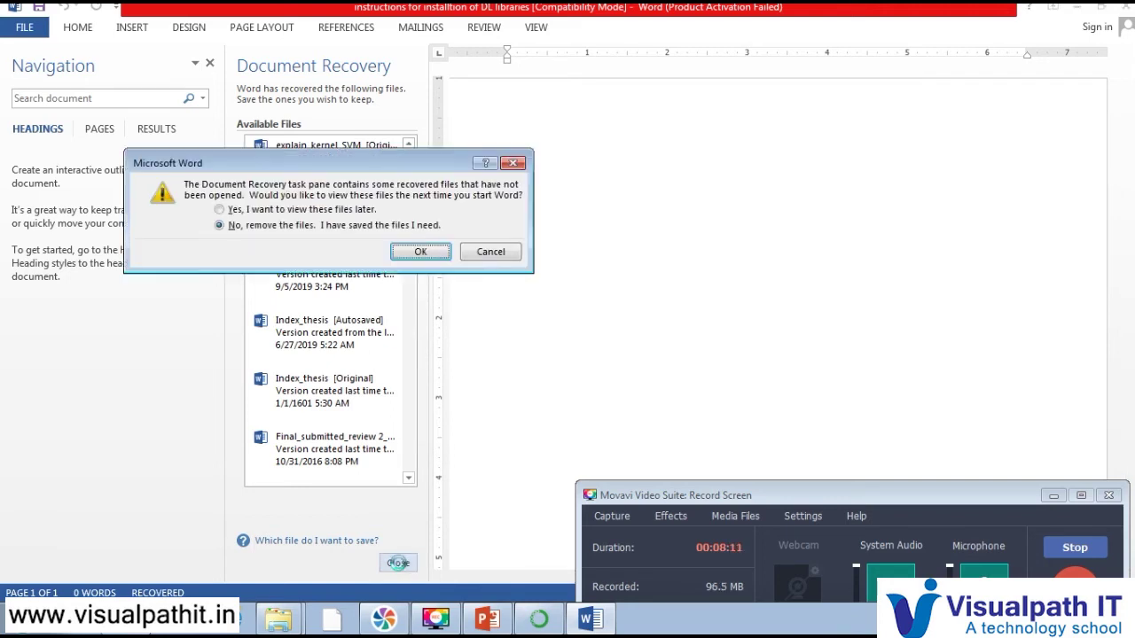
{"action": "left_click", "coordinate": [281, 210]}
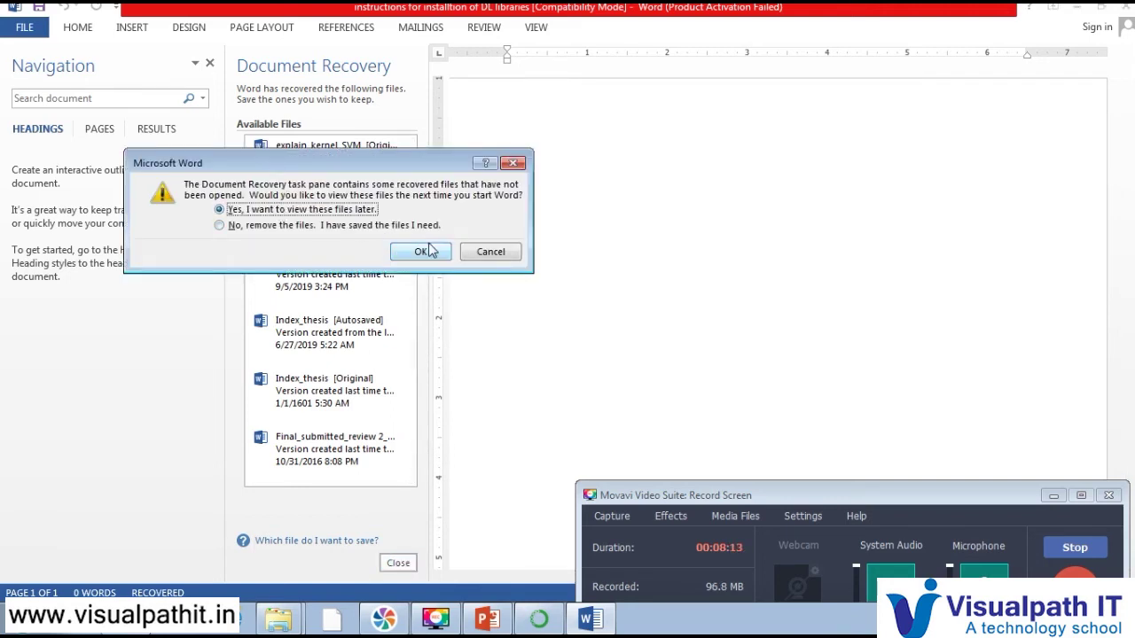
{"action": "left_click", "coordinate": [422, 251]}
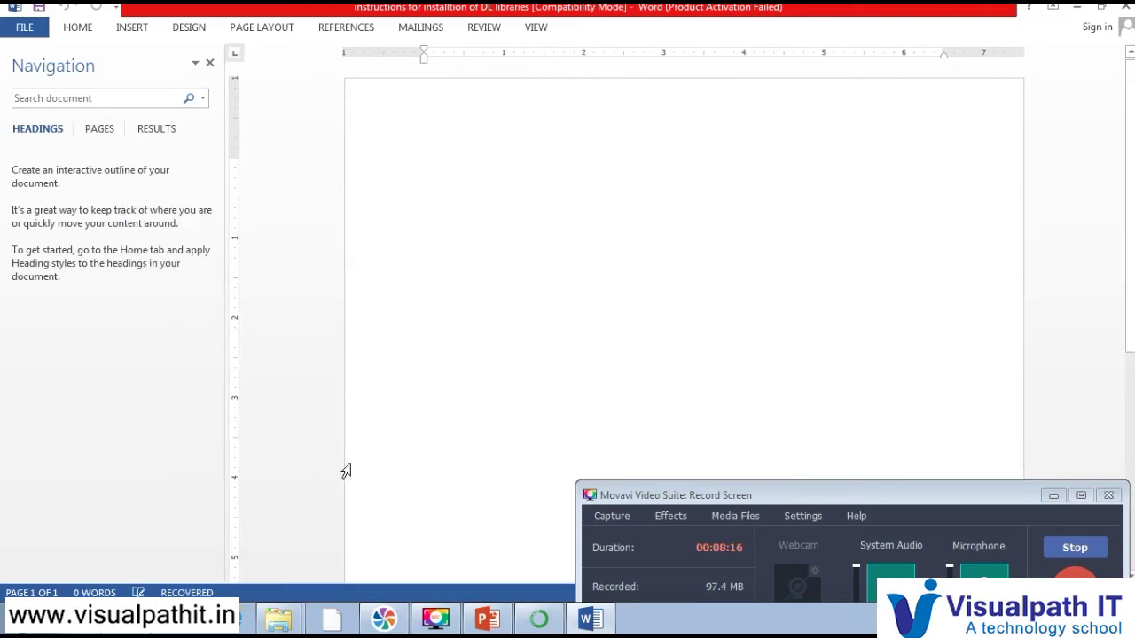
{"action": "left_click", "coordinate": [587, 625]}
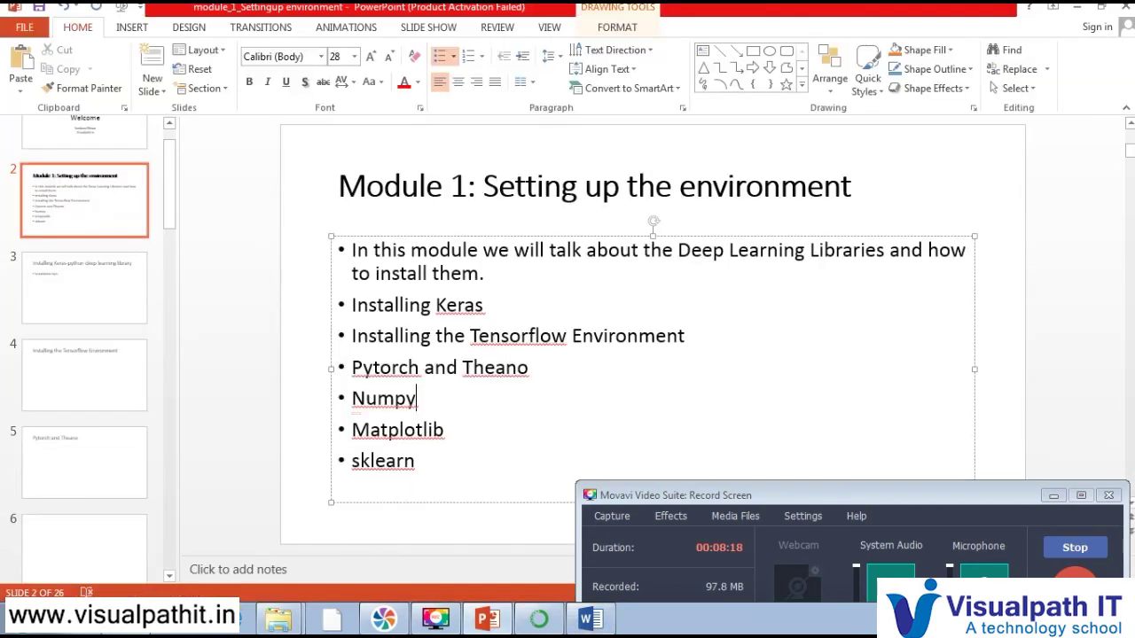
{"action": "left_click", "coordinate": [488, 620]}
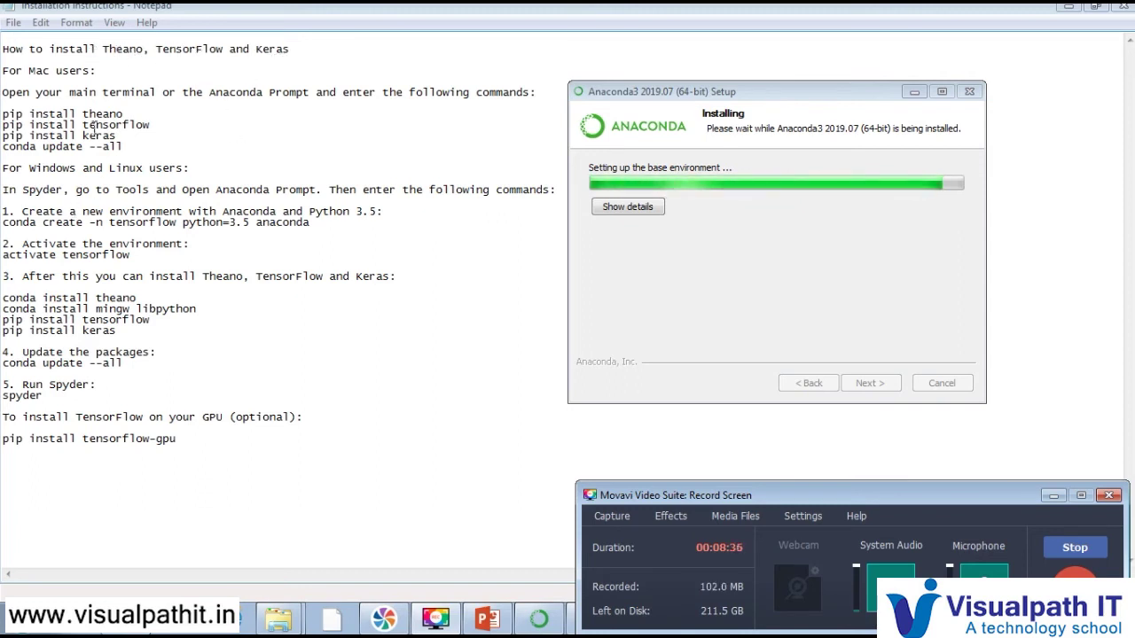
Highlight the Mac users and Windows and Linux users headings in the Notepad installation instructions, and check the Anaconda3 setup progress
{"action": "left_click_drag", "start_coordinate": [96, 71], "coordinate": [3, 71]}
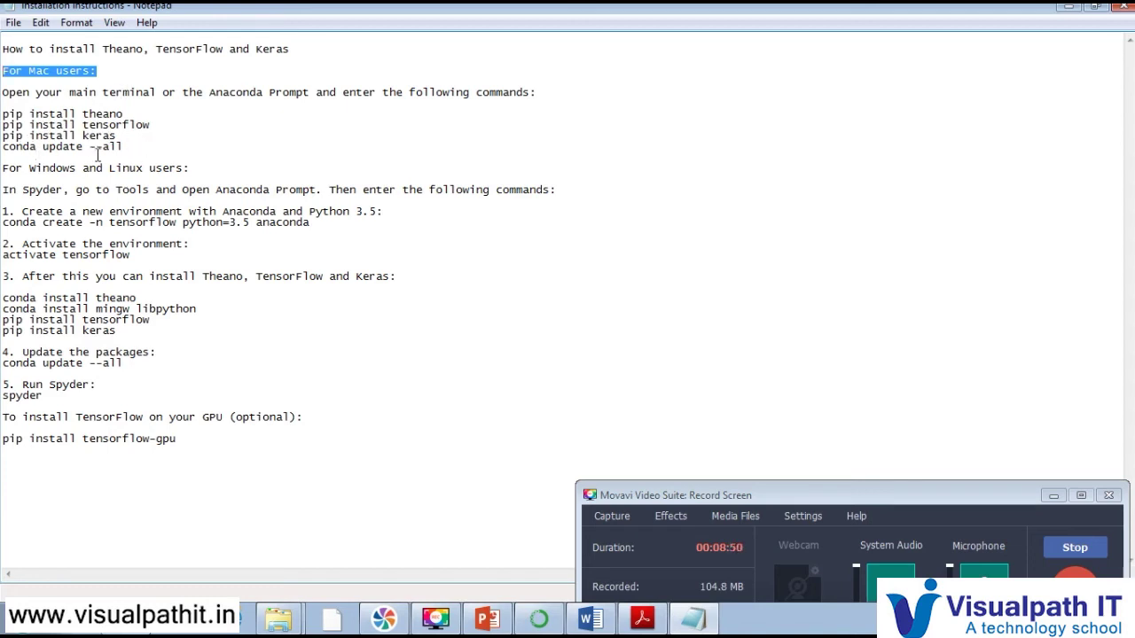
{"action": "triple_click", "coordinate": [129, 171]}
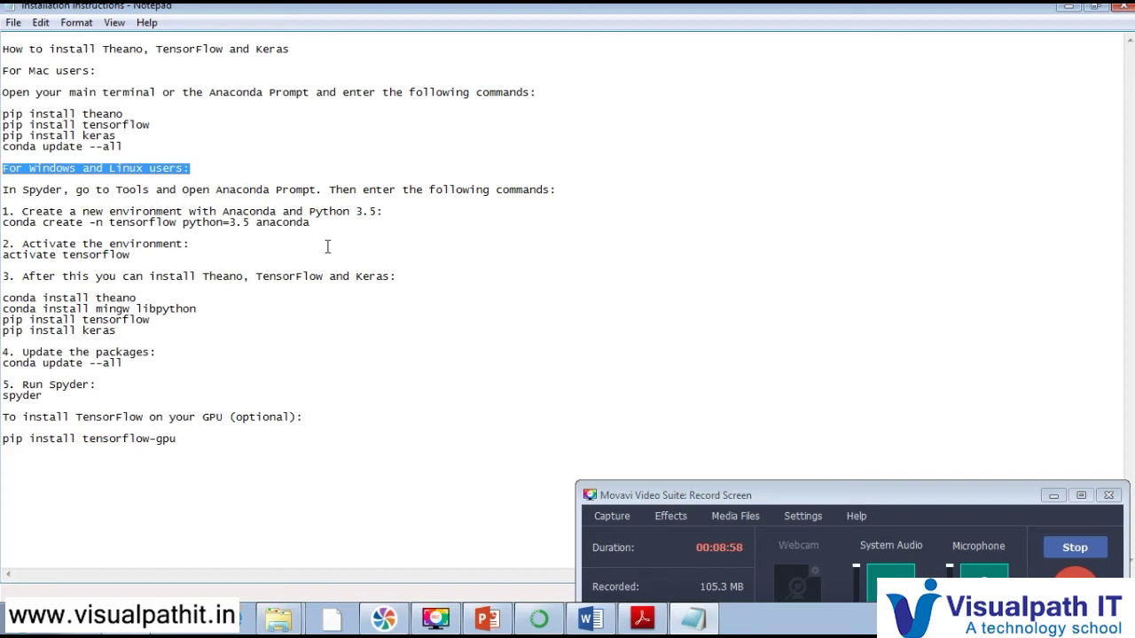
{"action": "left_click", "coordinate": [543, 621]}
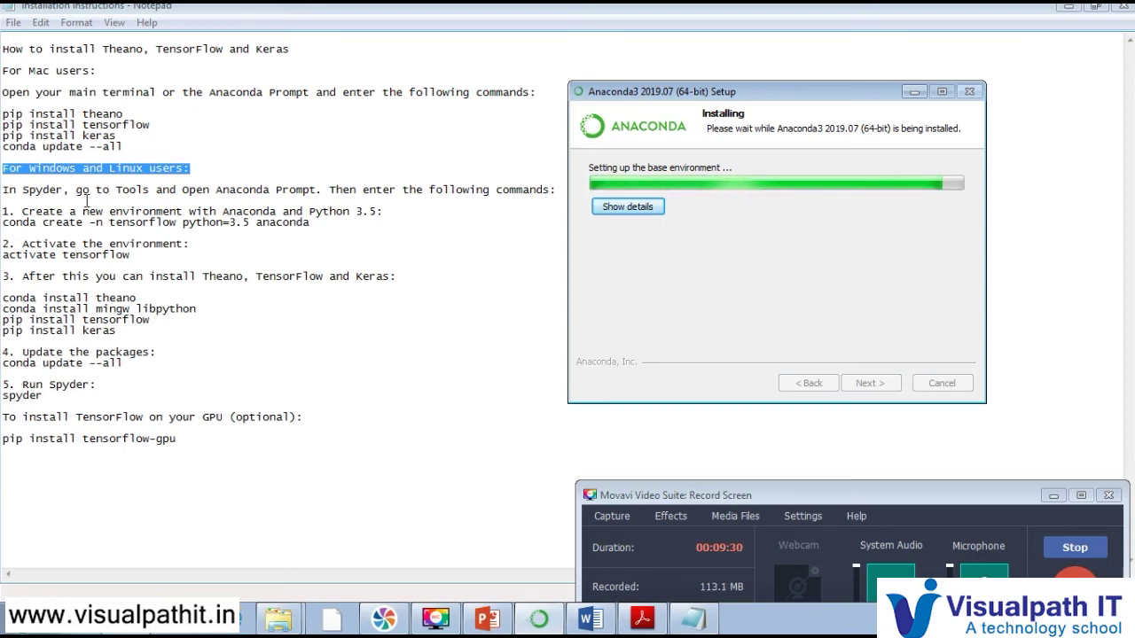
Insert a blank line above the conda create command under instruction 1, then highlight the command and the Open Anaconda Prompt wording
{"action": "left_click", "coordinate": [388, 213]}
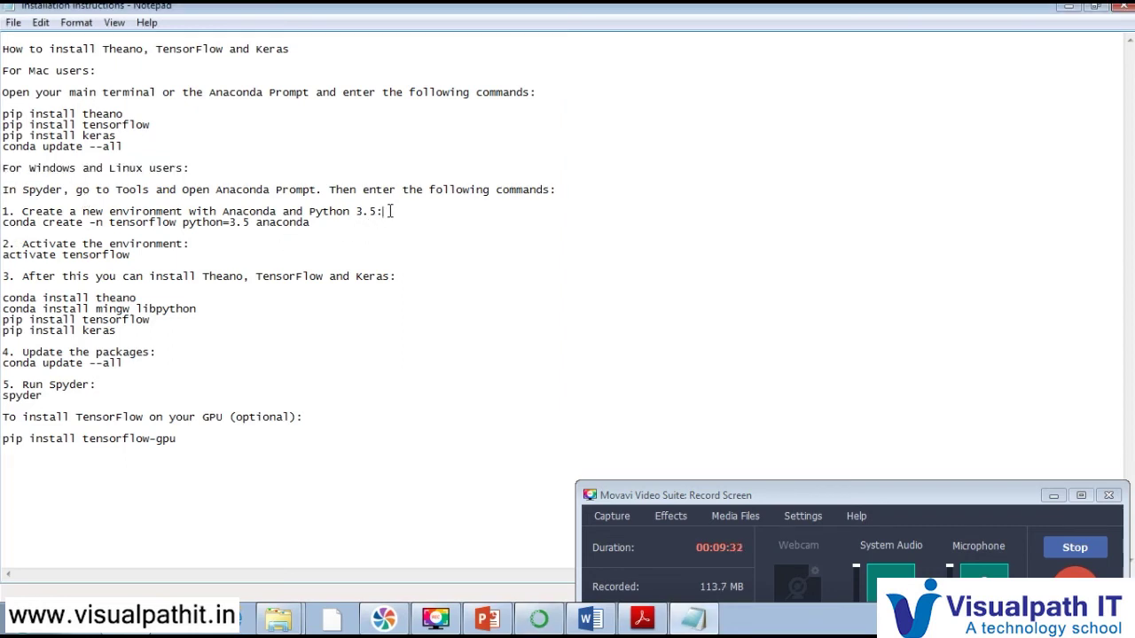
{"action": "key", "text": "Return"}
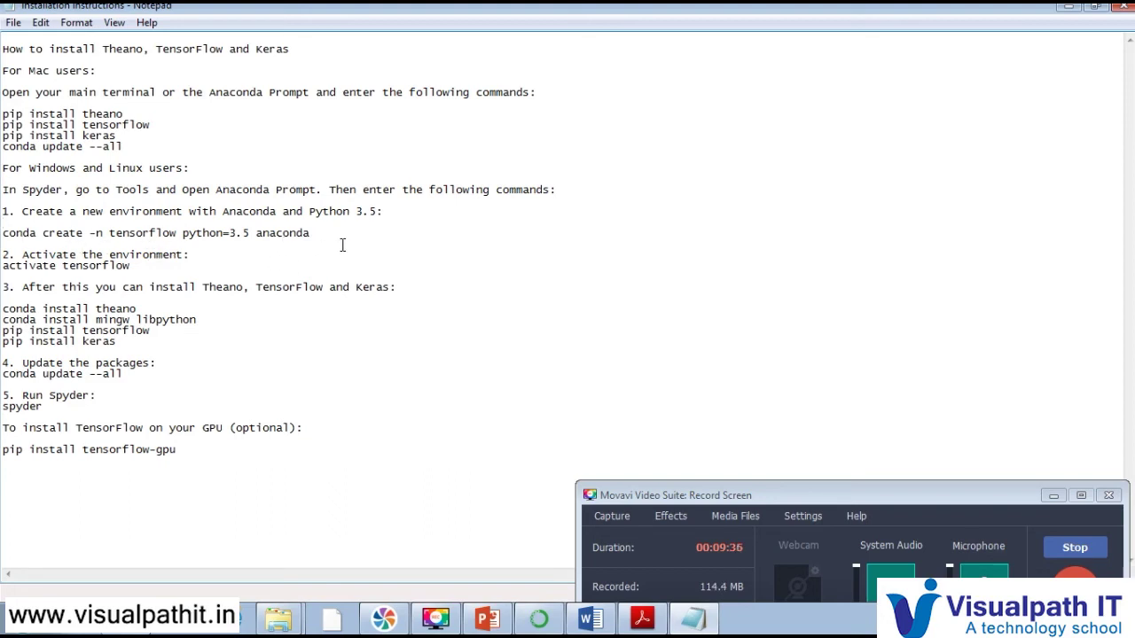
{"action": "left_click_drag", "start_coordinate": [314, 241], "coordinate": [3, 238]}
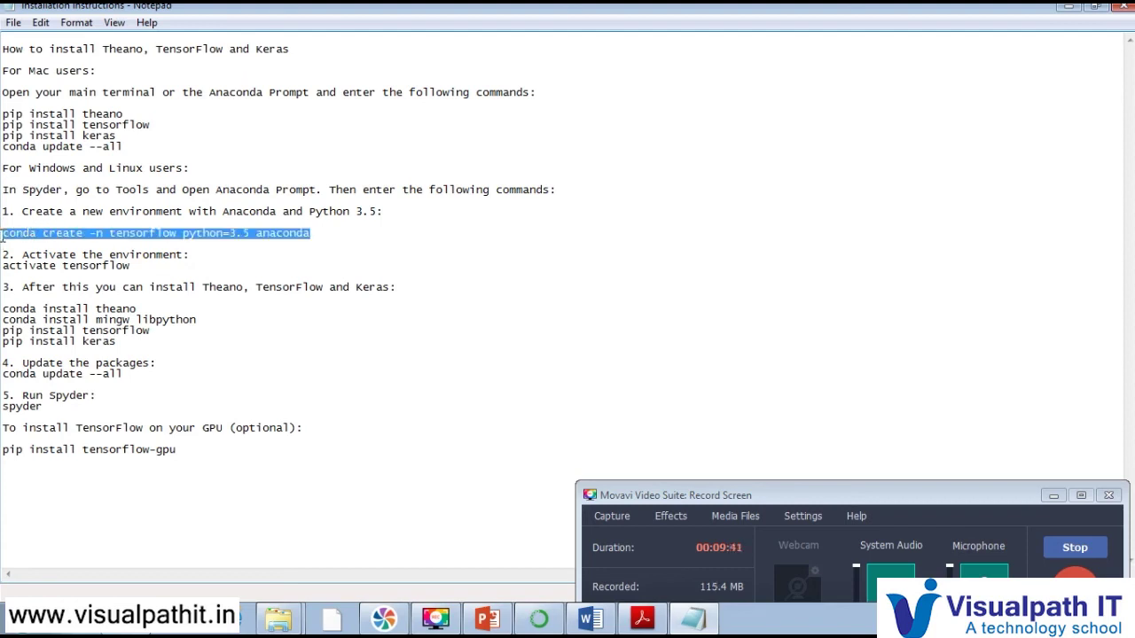
{"action": "left_click", "coordinate": [319, 186]}
{"action": "left_click_drag", "start_coordinate": [215, 190], "coordinate": [316, 192]}
Insert a blank line above the activate tensorflow command under instruction 2 and highlight the command
{"action": "left_click", "coordinate": [326, 257]}
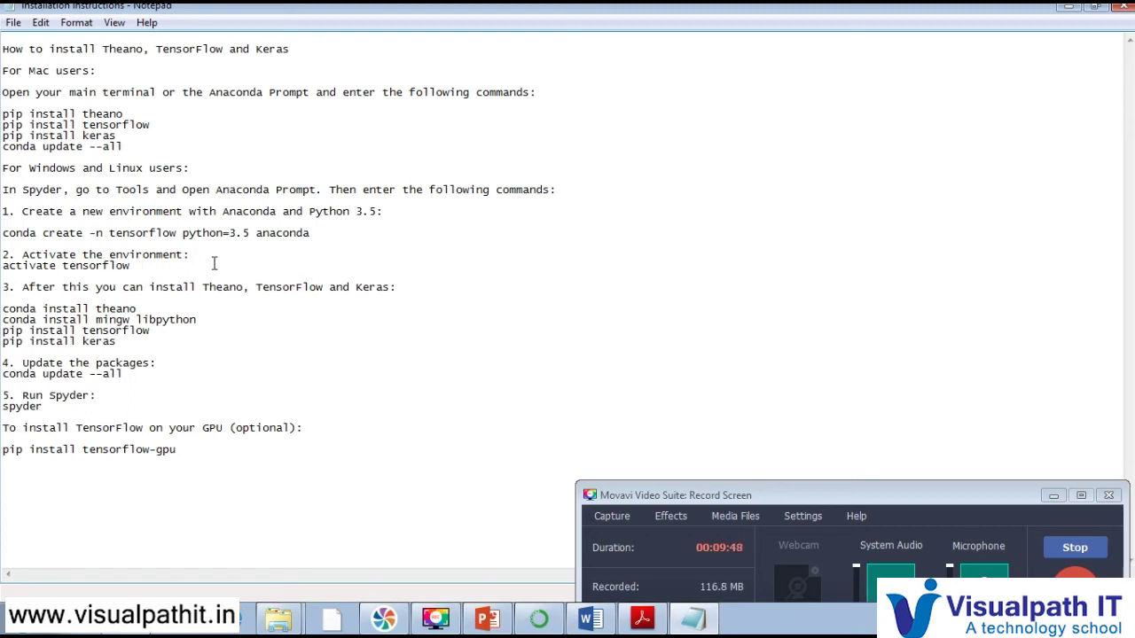
{"action": "key", "text": "Return"}
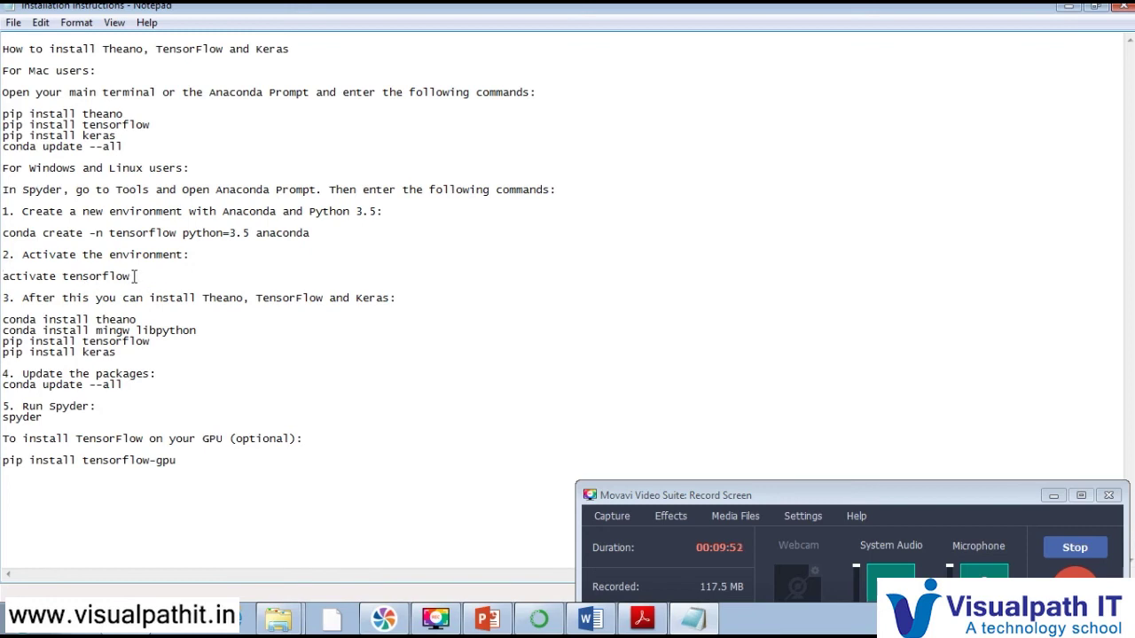
{"action": "left_click_drag", "start_coordinate": [135, 275], "coordinate": [2, 277]}
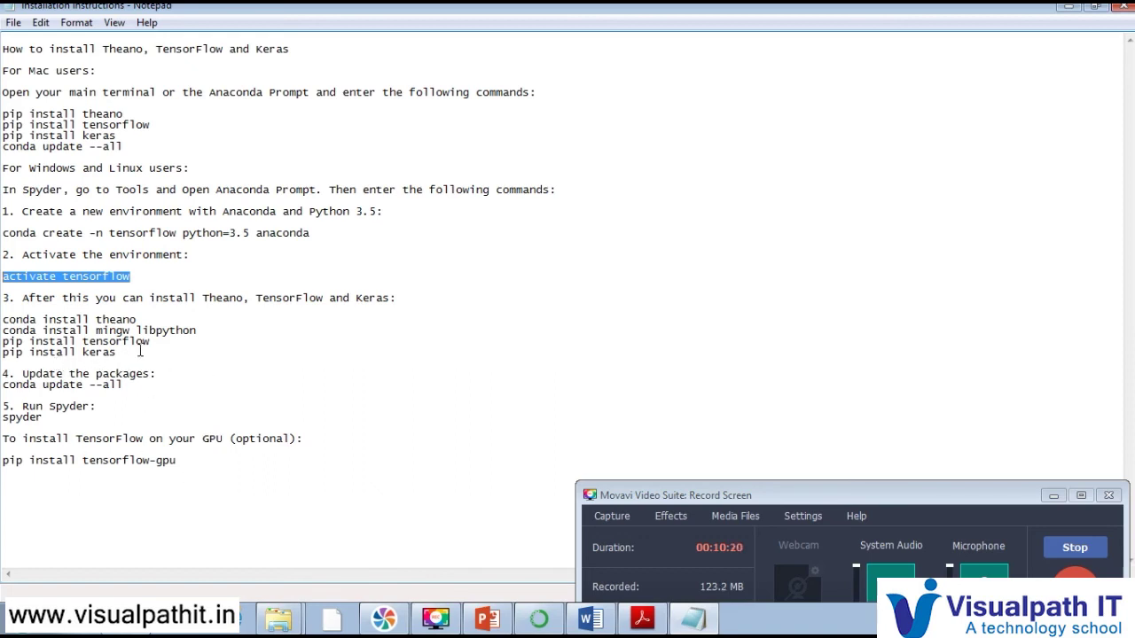
Highlight the Theano, TensorFlow and Keras install commands, the conda update --all command and the optional GPU note to review them
{"action": "left_click_drag", "start_coordinate": [135, 352], "coordinate": [17, 315]}
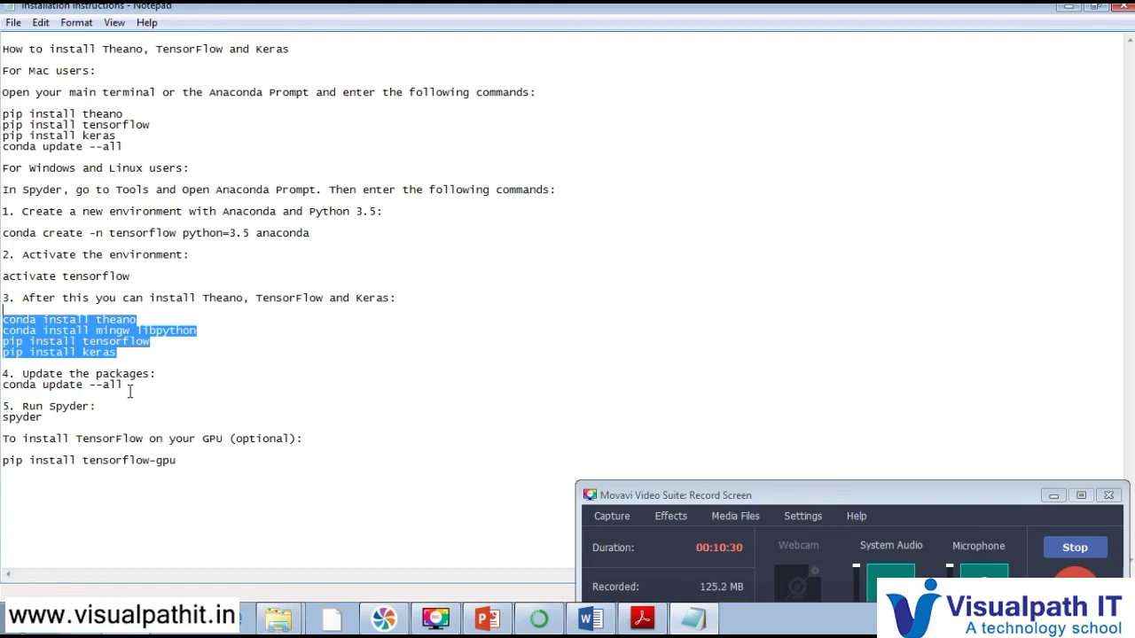
{"action": "left_click_drag", "start_coordinate": [131, 389], "coordinate": [3, 375]}
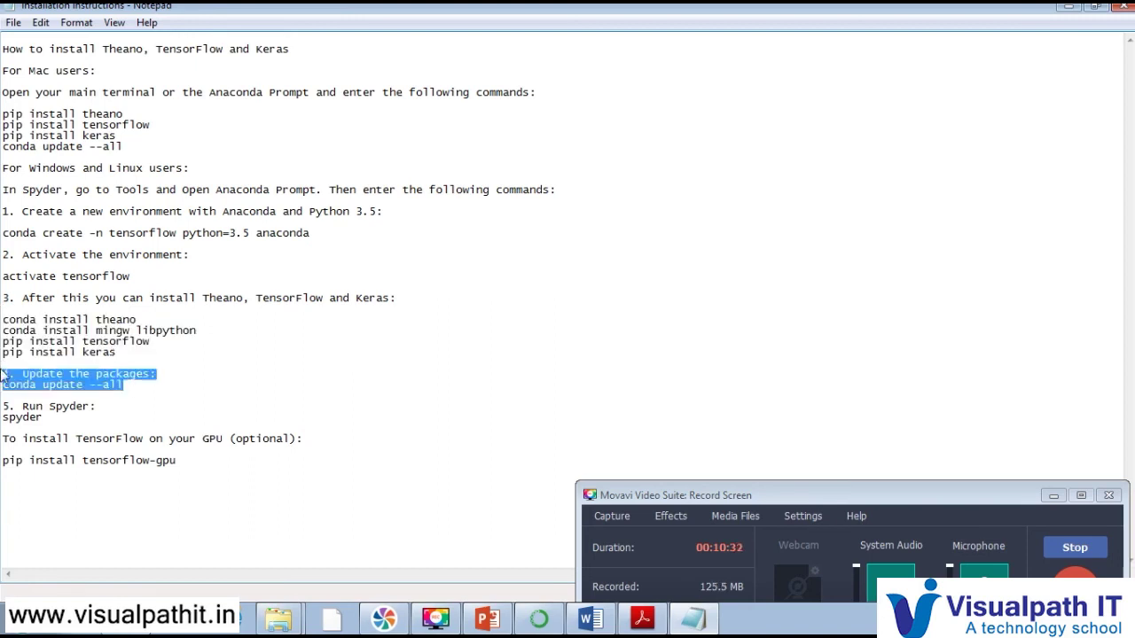
{"action": "key", "text": "shift+Down"}
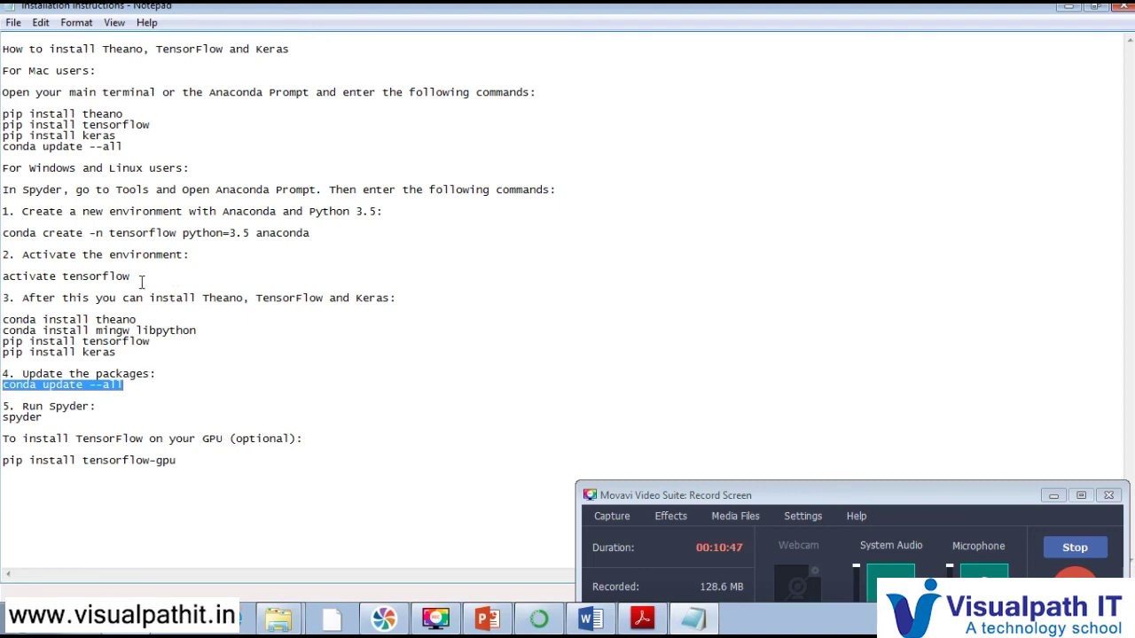
{"action": "left_click_drag", "start_coordinate": [197, 438], "coordinate": [317, 441]}
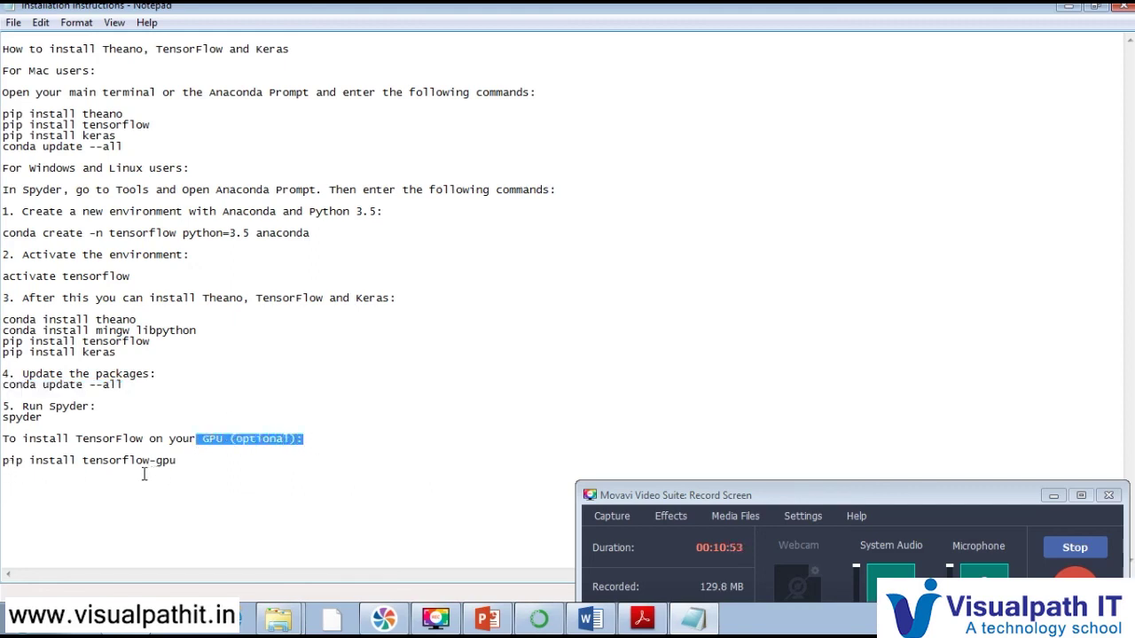
{"action": "left_click", "coordinate": [325, 471]}
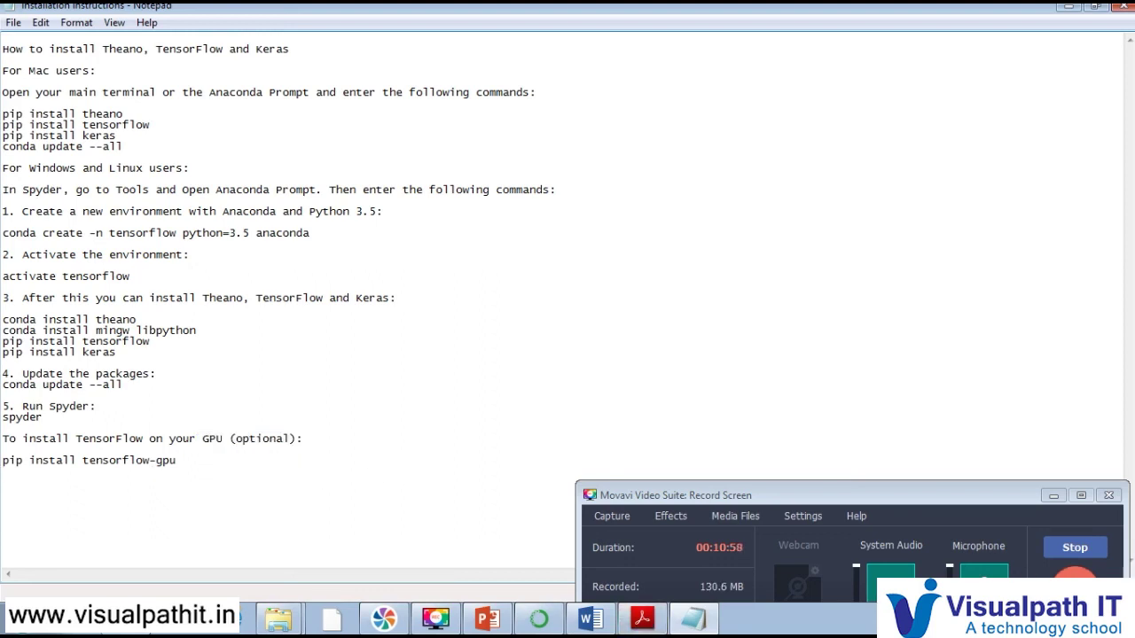
Return to the Anaconda3 setup and finish the wizard, leaving both Learn options checked
{"action": "left_click", "coordinate": [539, 618]}
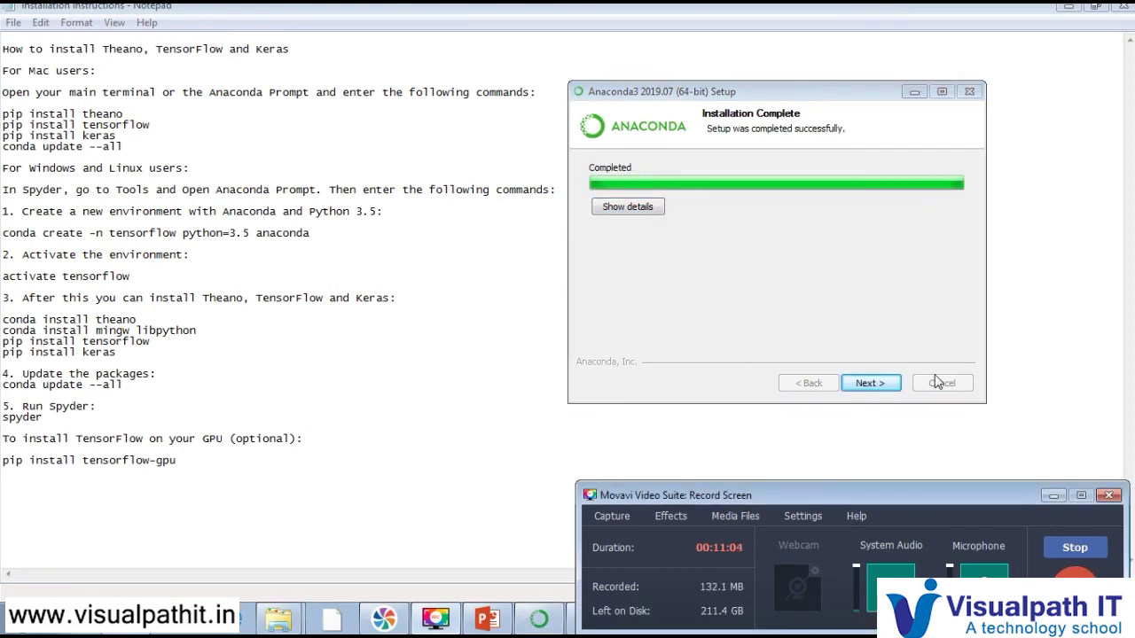
{"action": "left_click", "coordinate": [870, 389]}
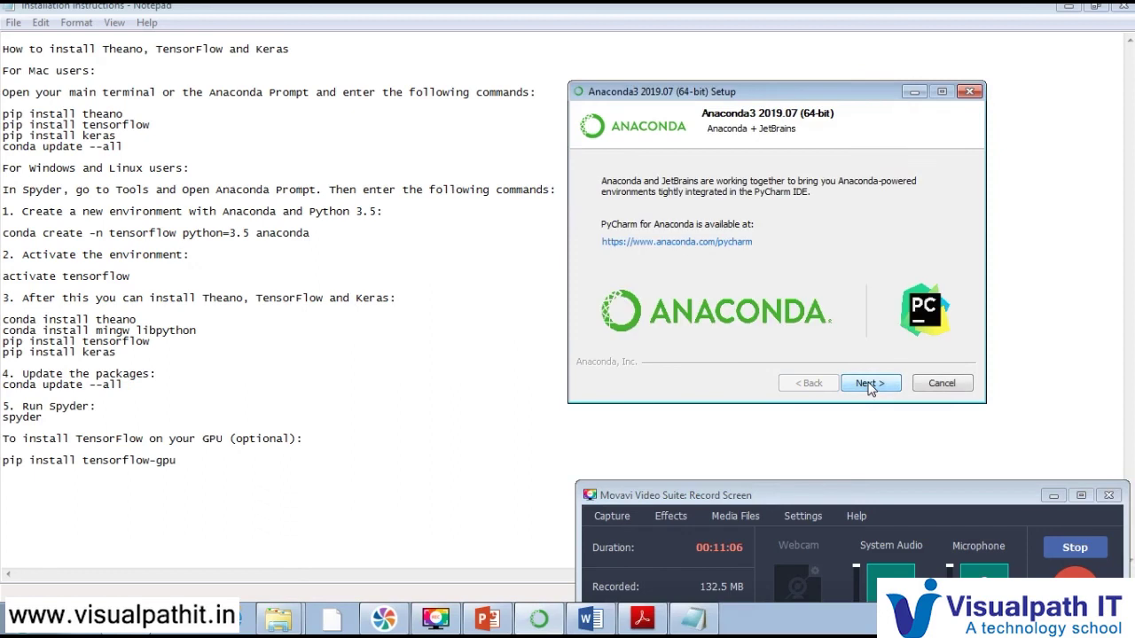
{"action": "left_click", "coordinate": [870, 390]}
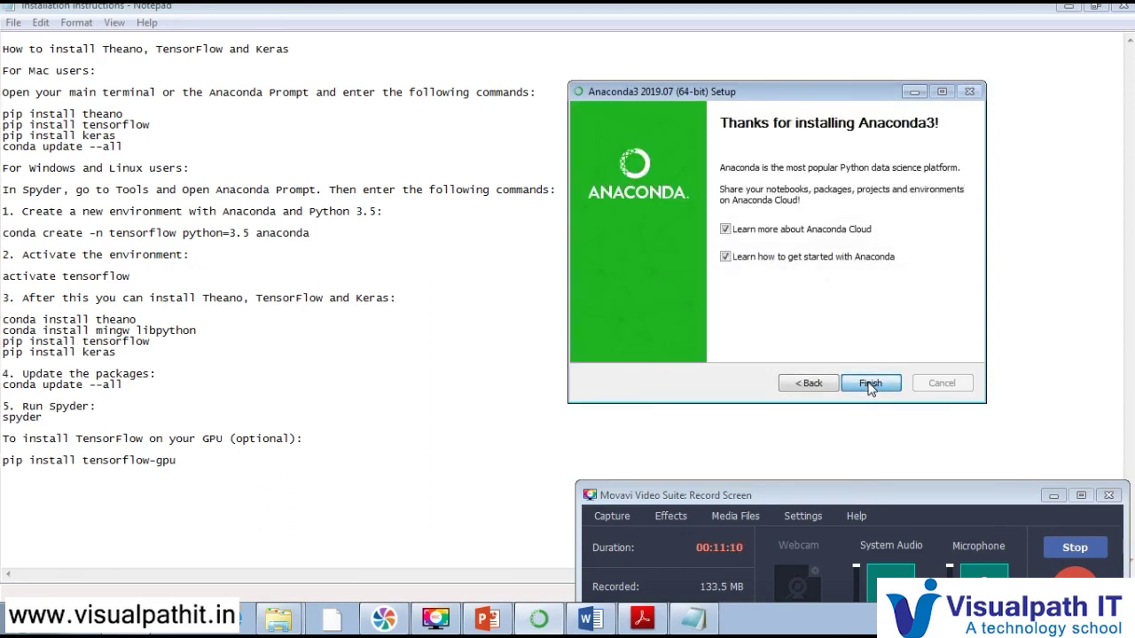
{"action": "left_click", "coordinate": [869, 385]}
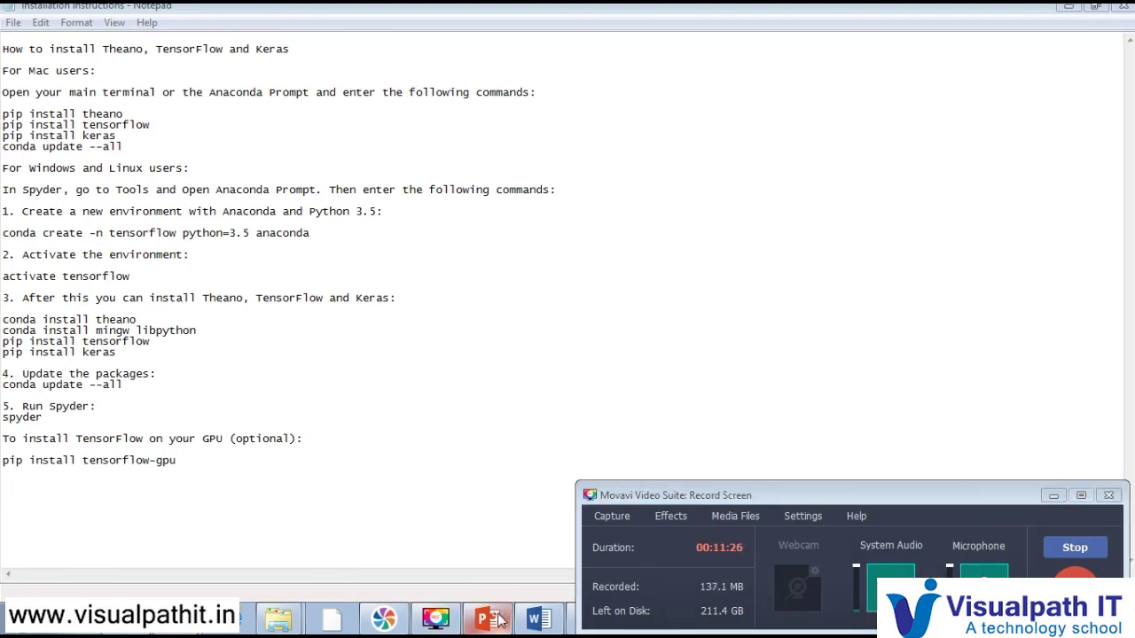
Launch Anaconda Navigator (Anaconda3) from the installed Windows programs
{"action": "mouse_move", "coordinate": [499, 620]}
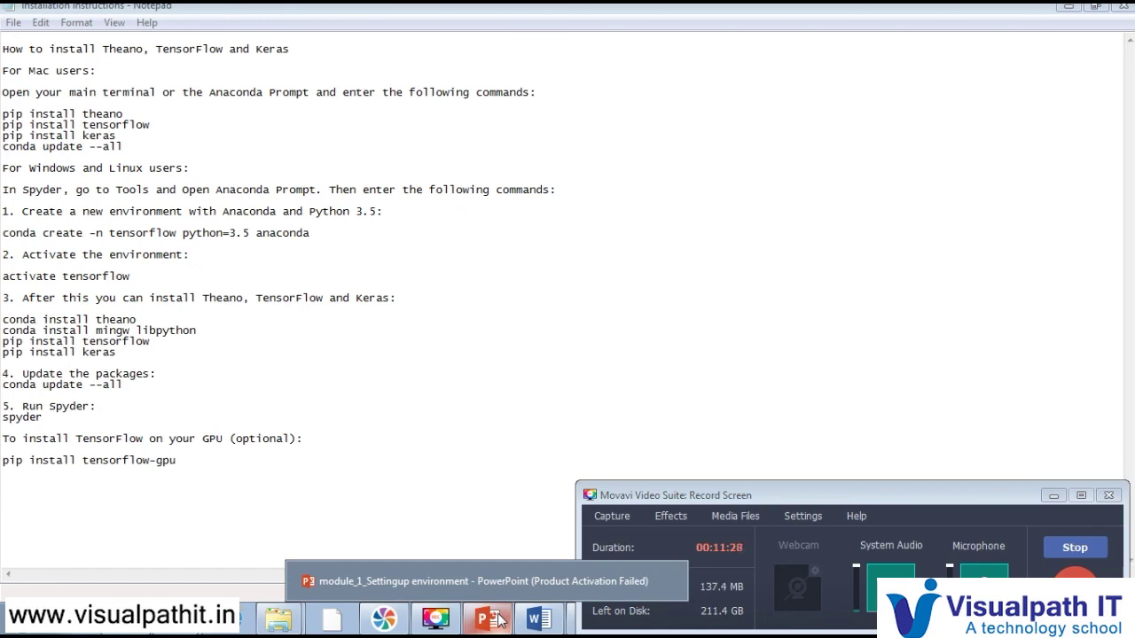
{"action": "left_click", "coordinate": [589, 329]}
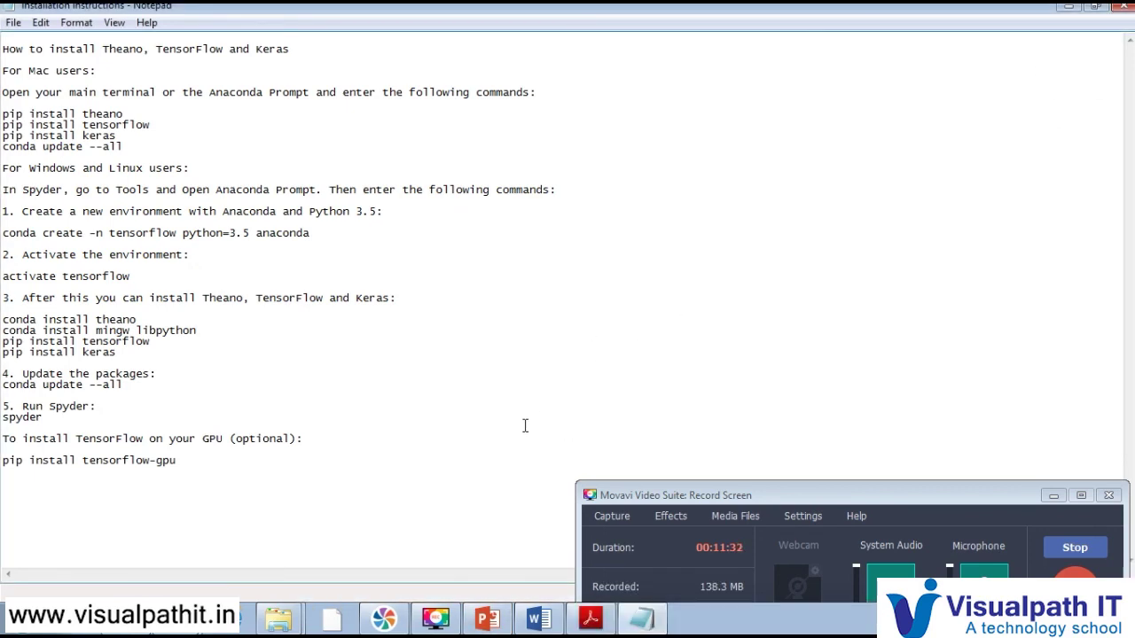
{"action": "left_click", "coordinate": [20, 619]}
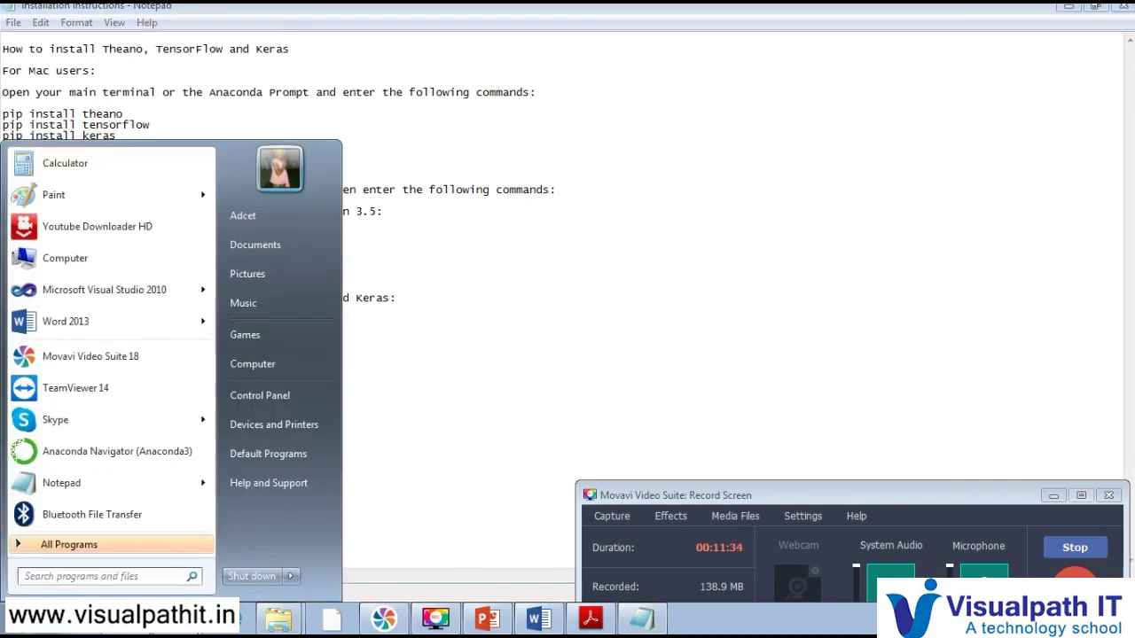
{"action": "left_click", "coordinate": [146, 454]}
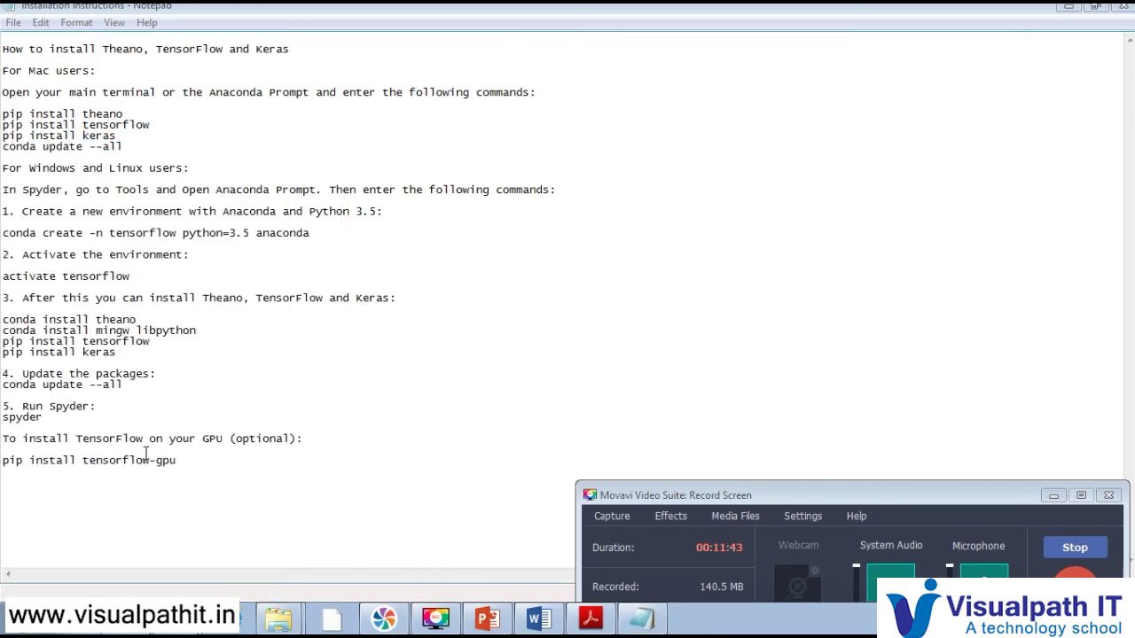